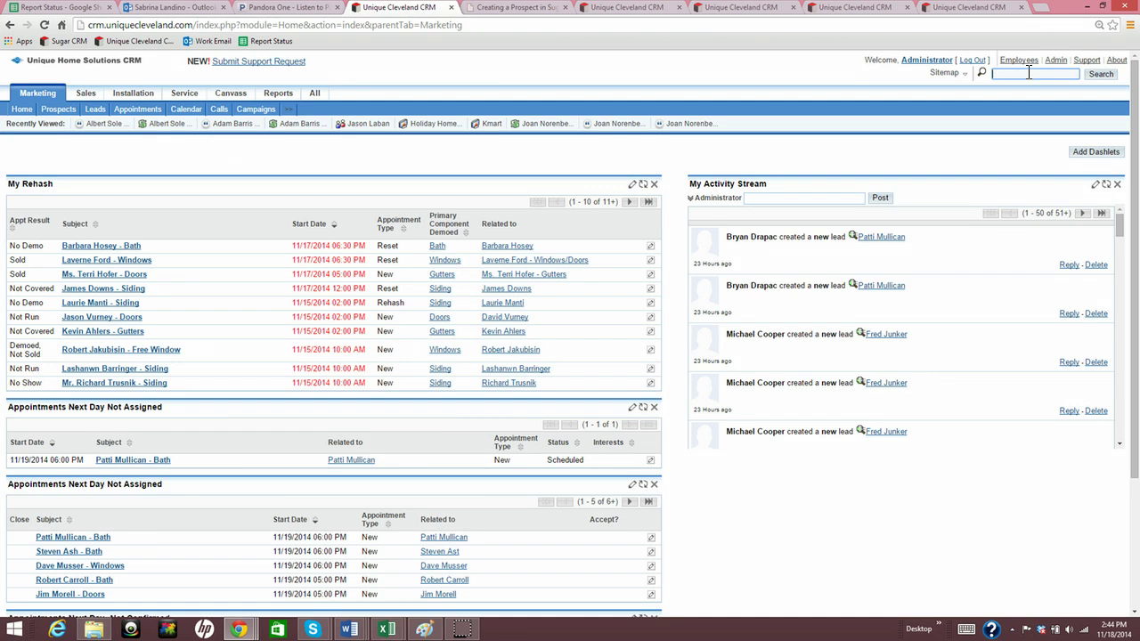
Run a global CRM search for the prospect's phone number to check for duplicates
click(1028, 73)
click(1091, 76)
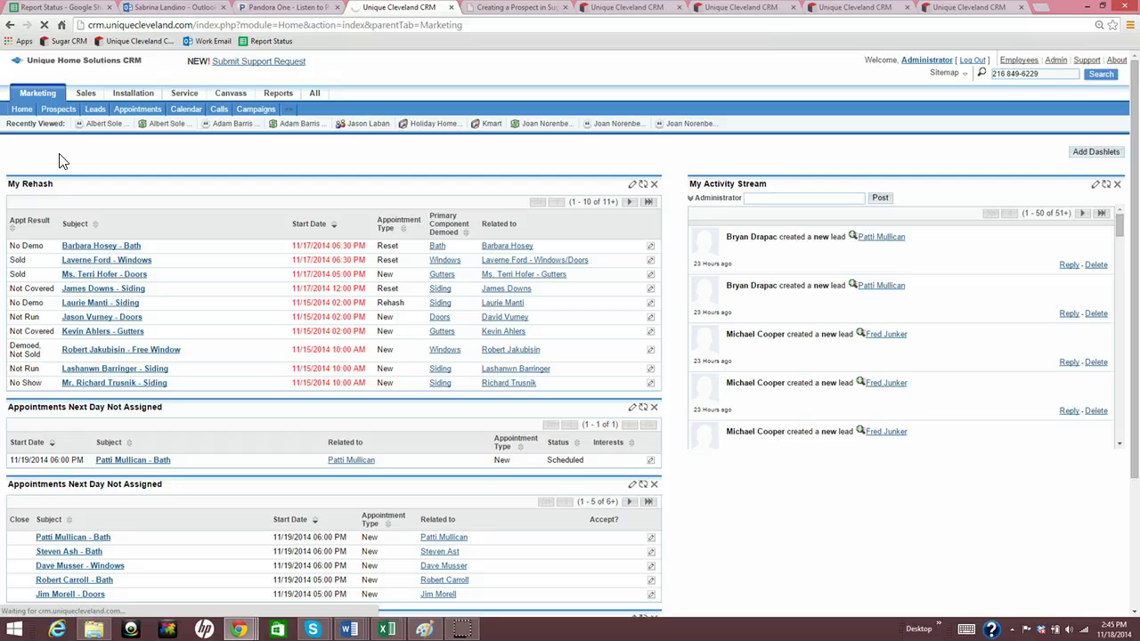
Review the one matching lead and six prospects, then go to the Prospects list
scroll(391, 381, down, 2)
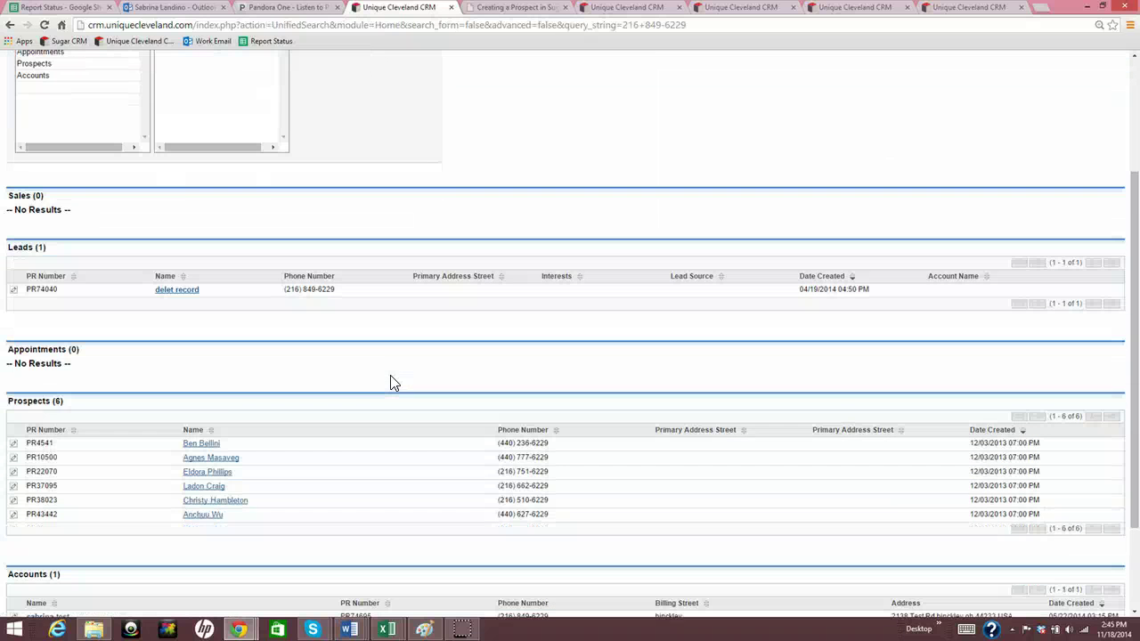
scroll(391, 383, down, 2)
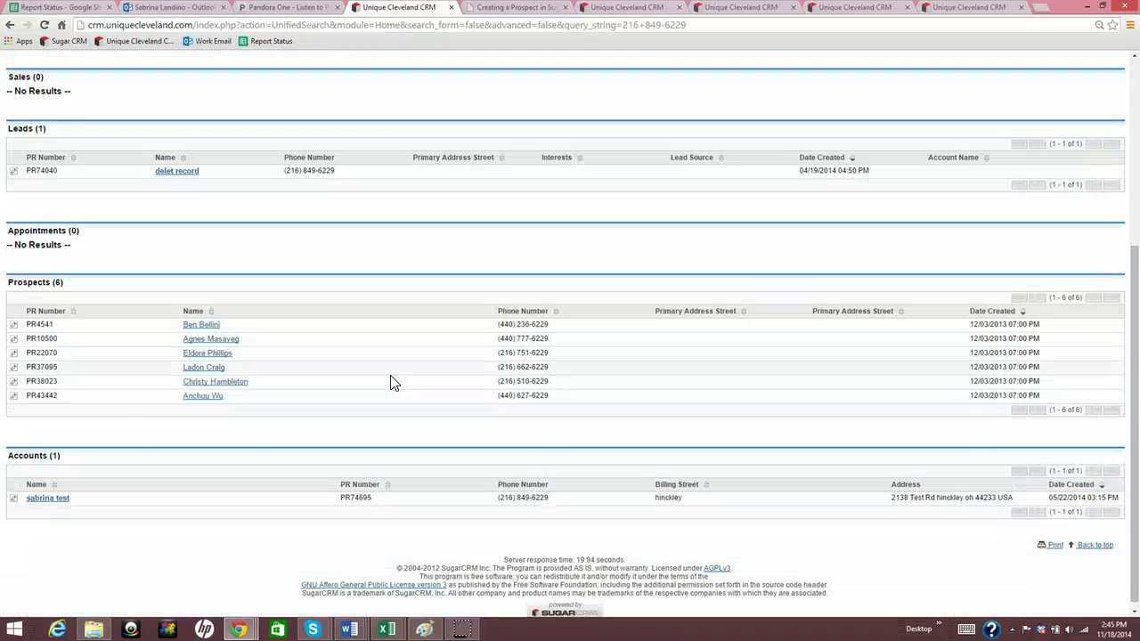
scroll(391, 383, up, 4)
click(398, 370)
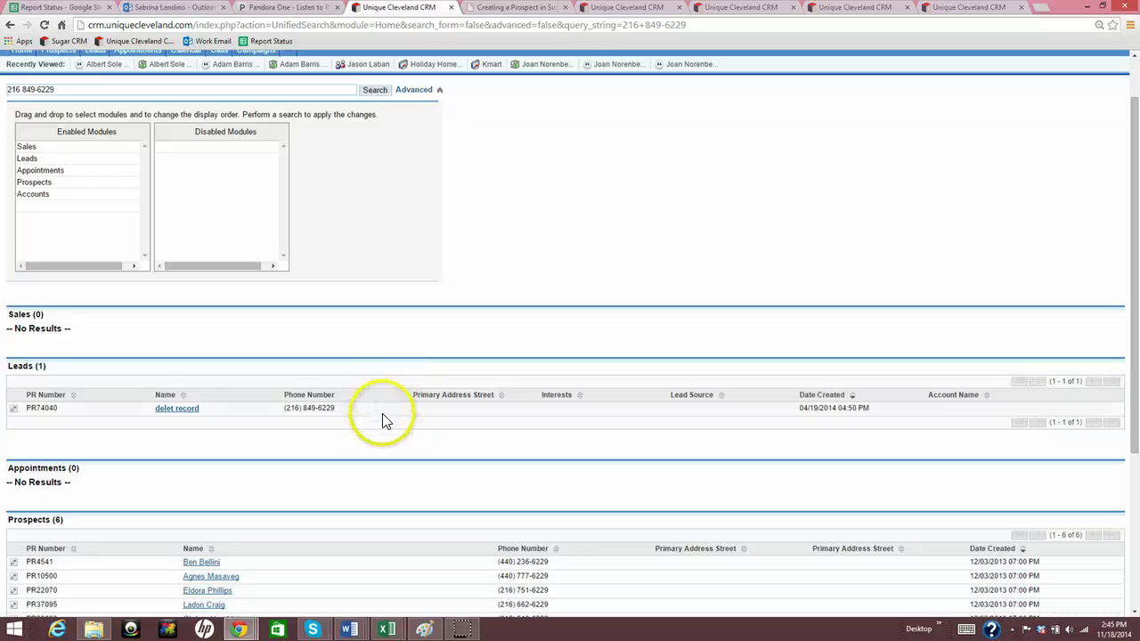
scroll(382, 425, up, 1)
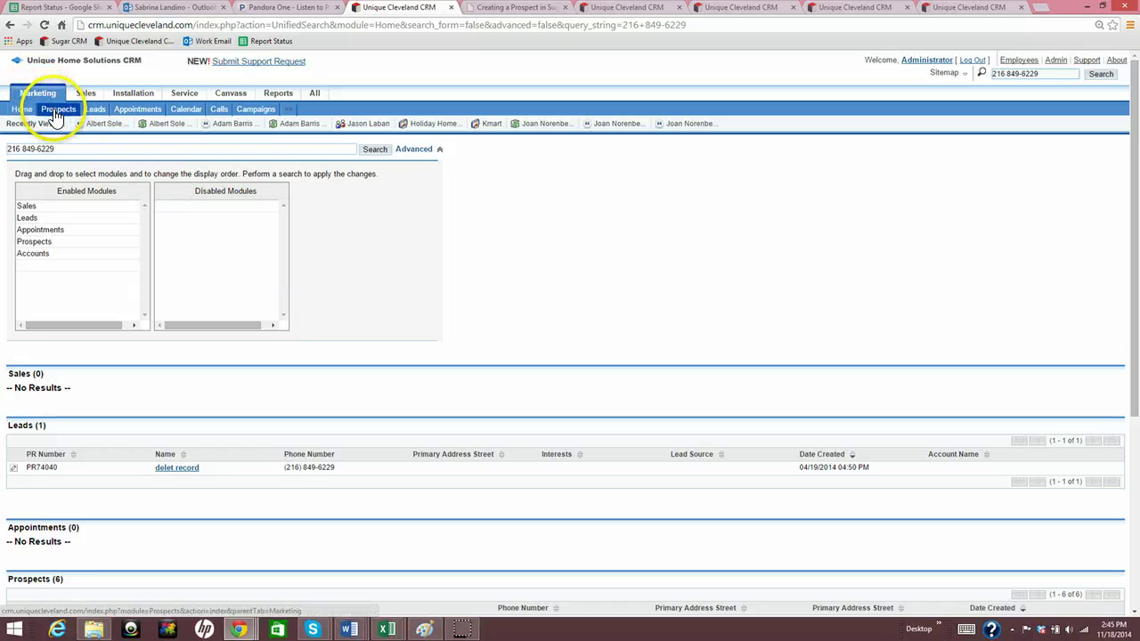
click(55, 111)
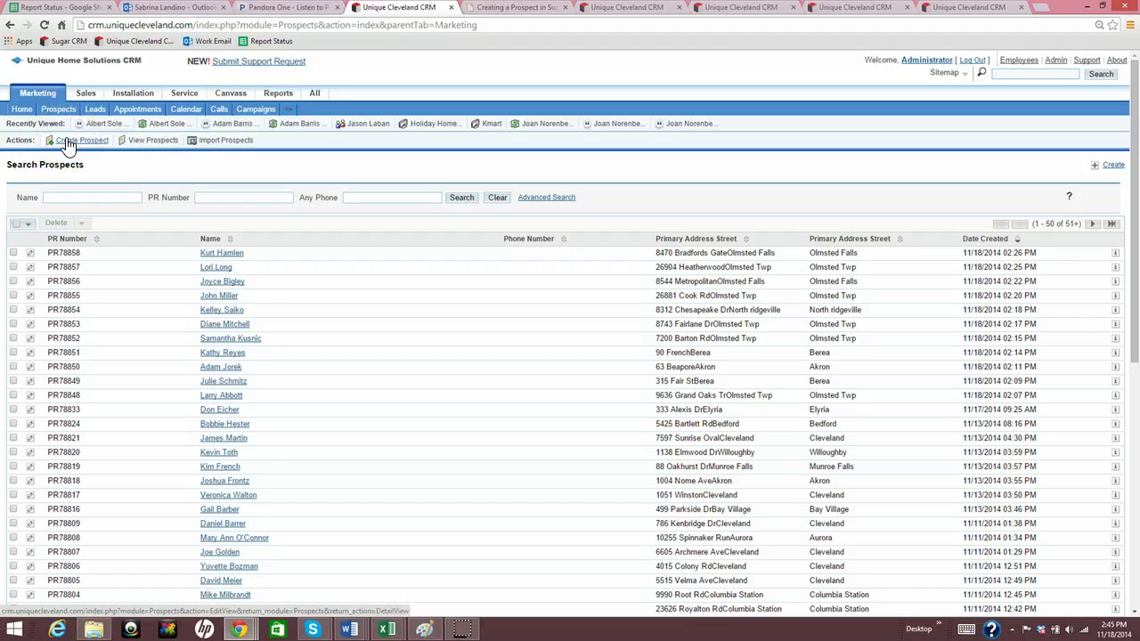
Create a new prospect and enter the prospect's first and last name
click(67, 144)
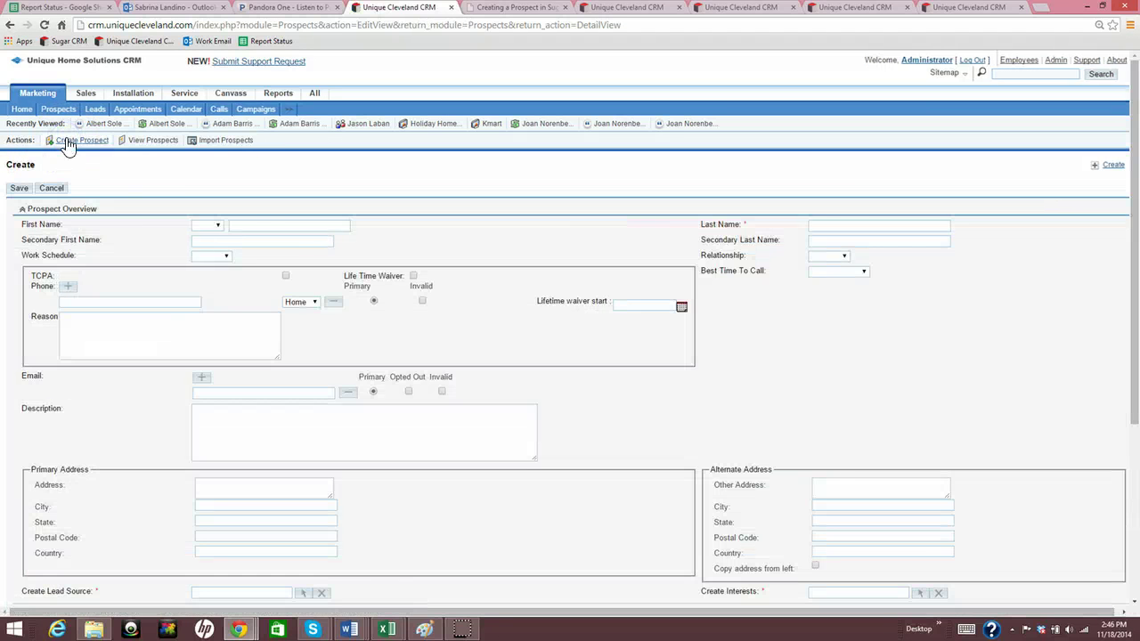
click(254, 225)
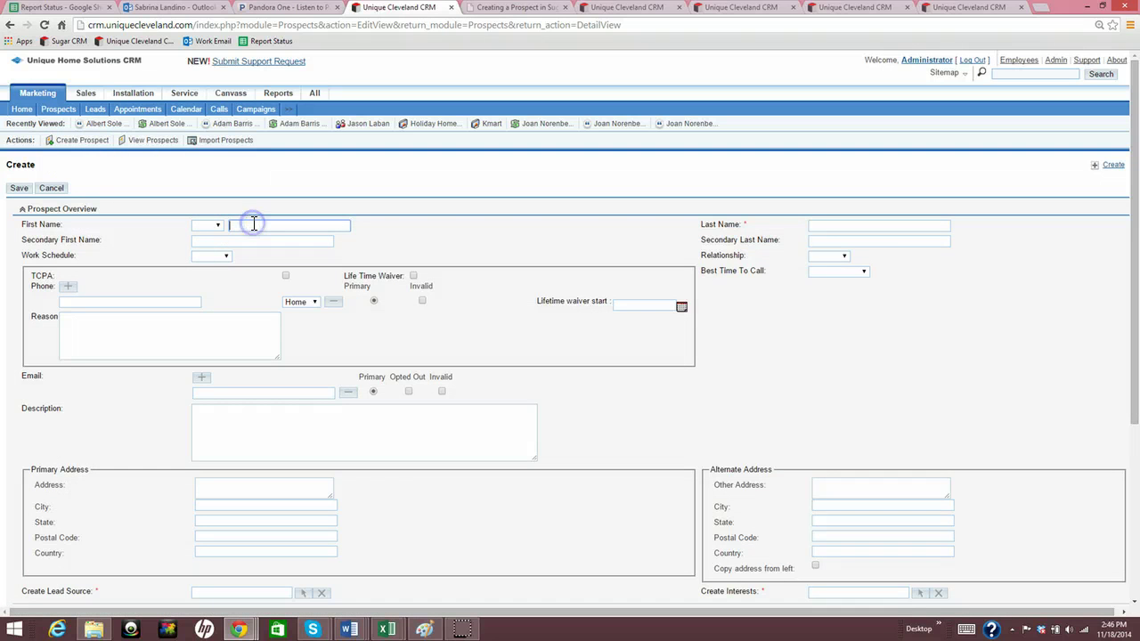
click(326, 178)
key(Tab)
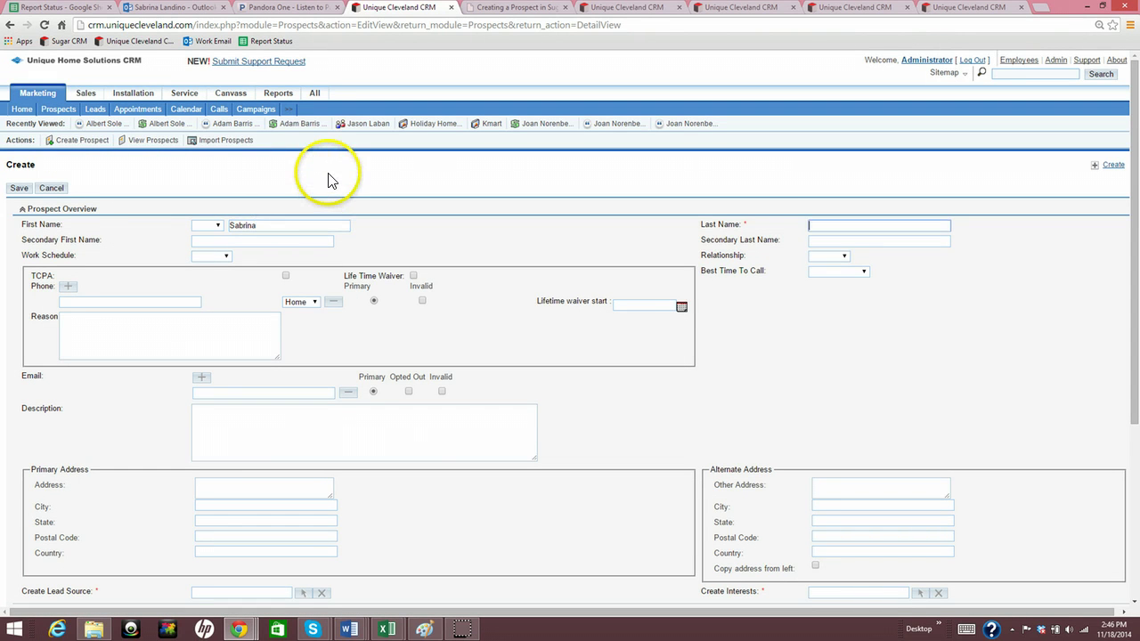
key(Tab)
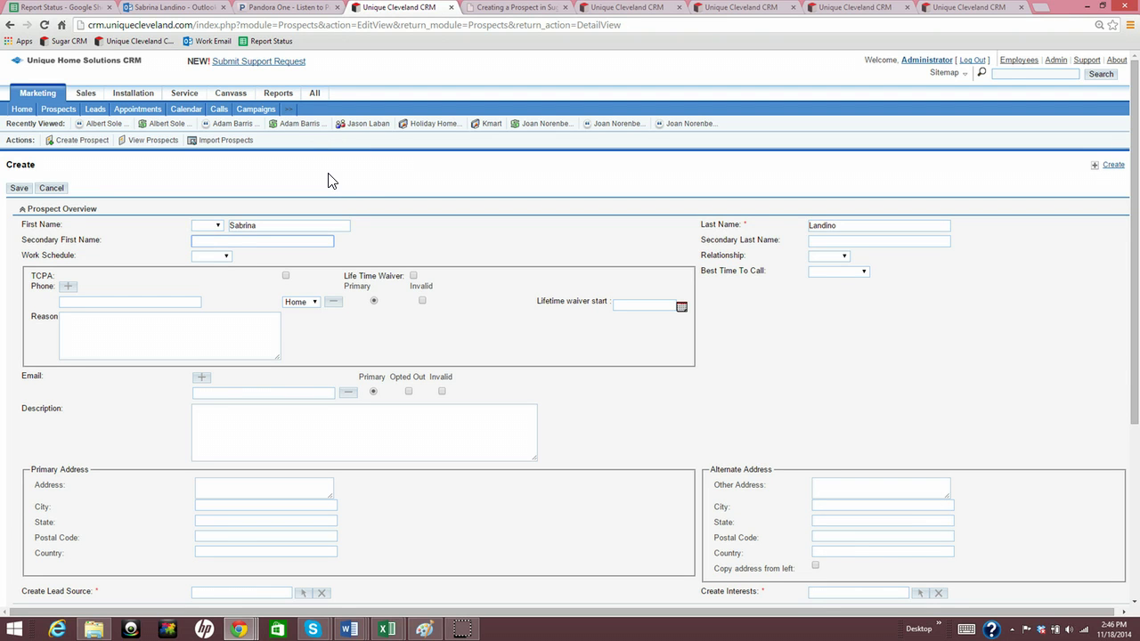
key(Tab)
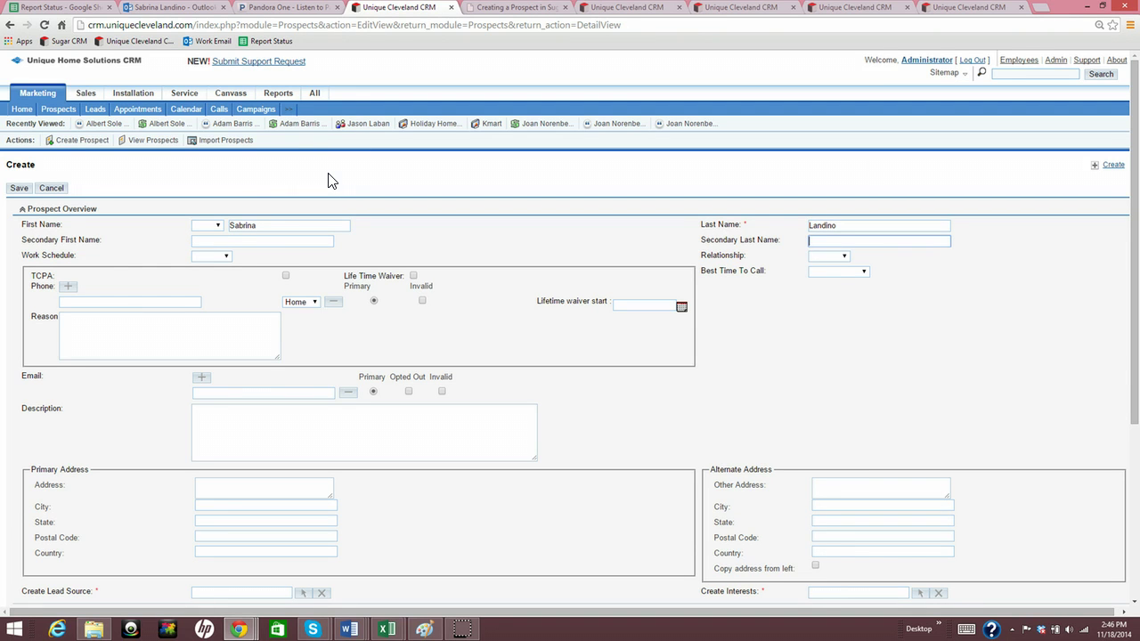
Check the Work Schedule, Relationship and Best Time dropdowns, leaving all three unset
click(225, 256)
click(224, 255)
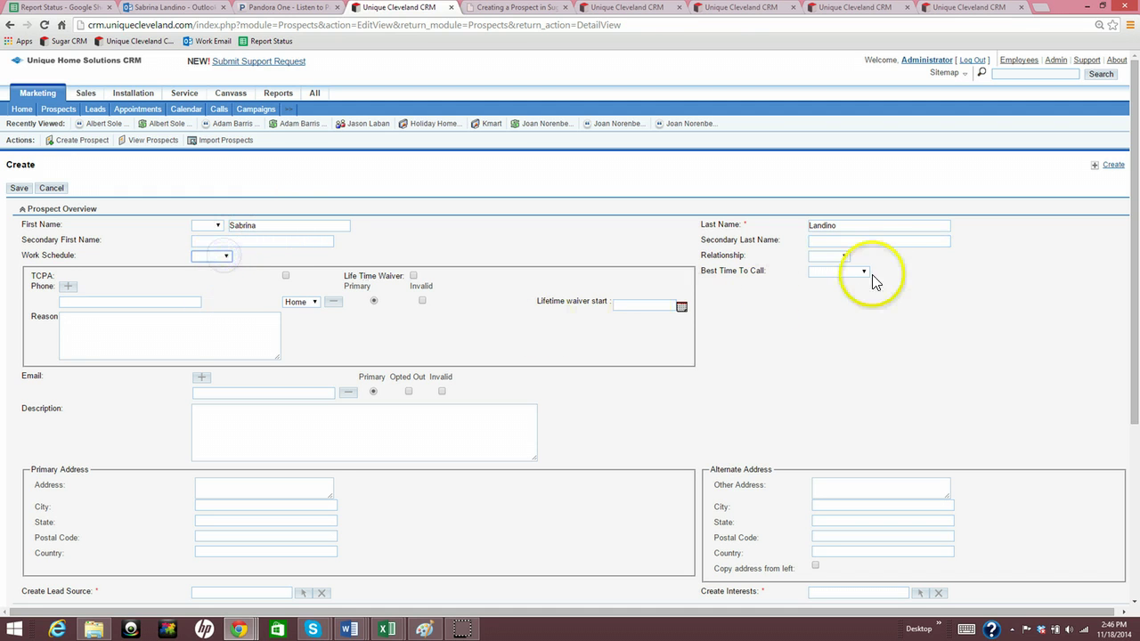
click(844, 256)
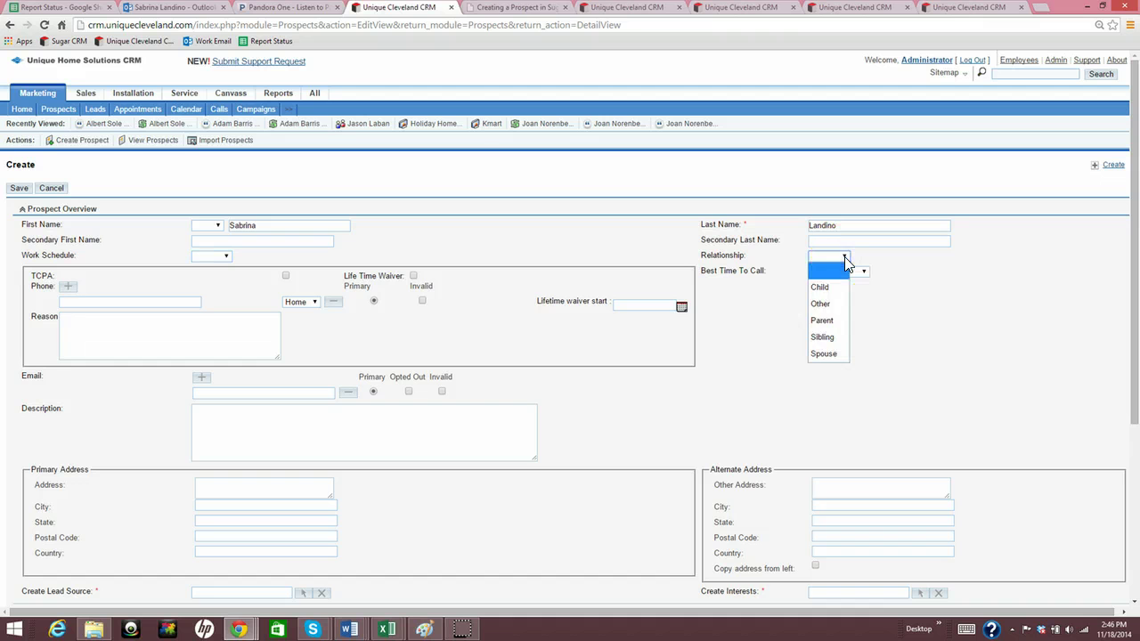
click(845, 258)
click(849, 273)
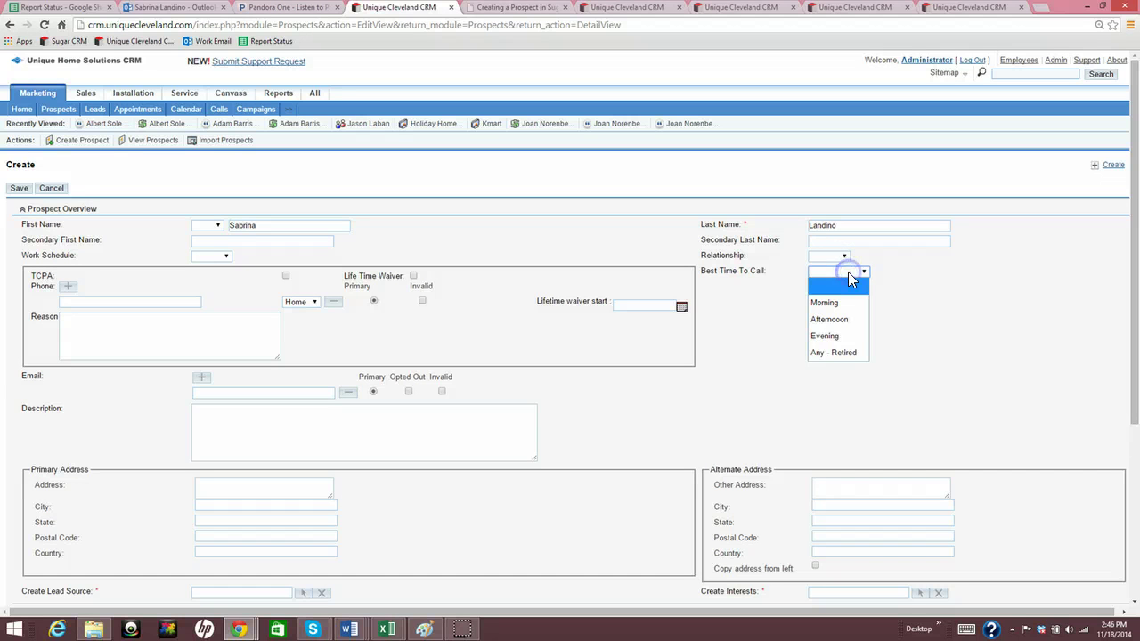
click(848, 272)
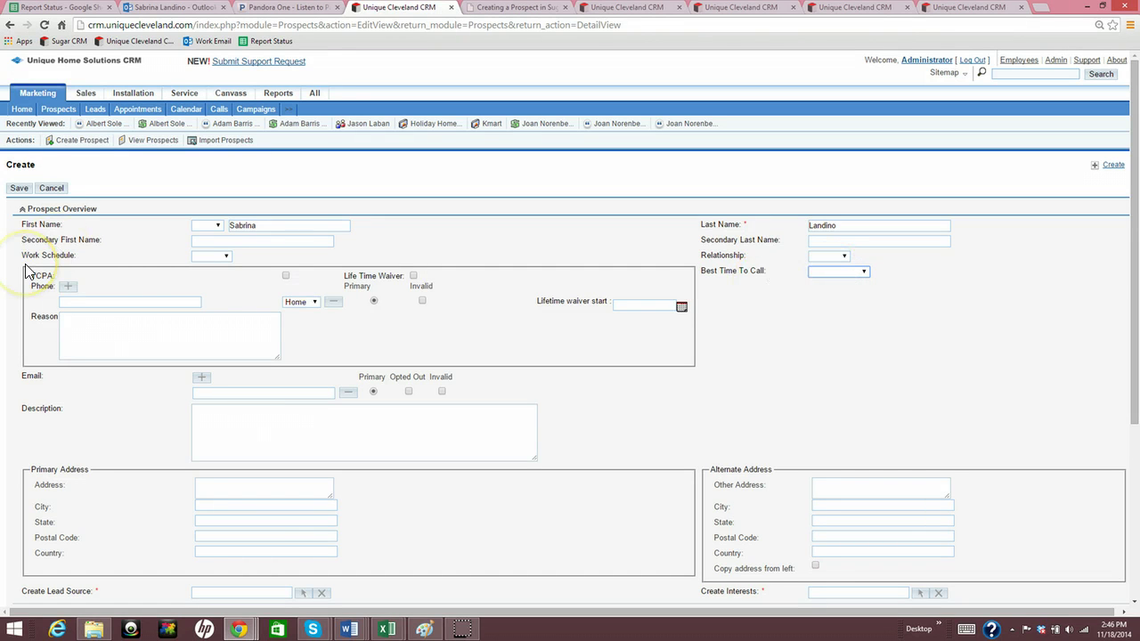
Enter the prospect's home phone number, discarding an extra empty phone row
click(70, 301)
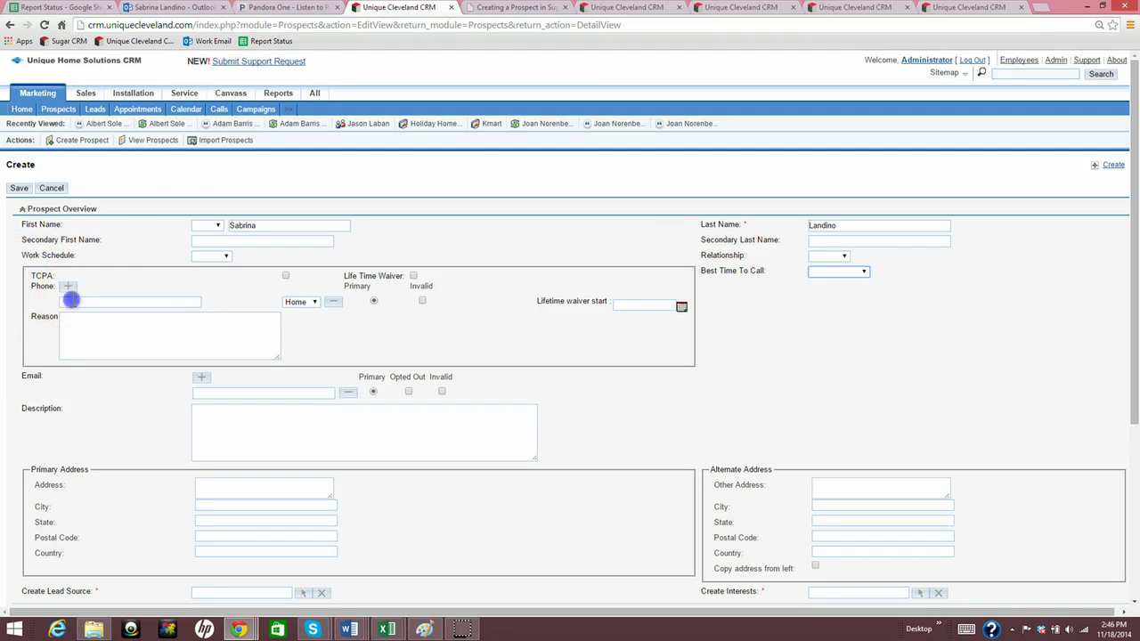
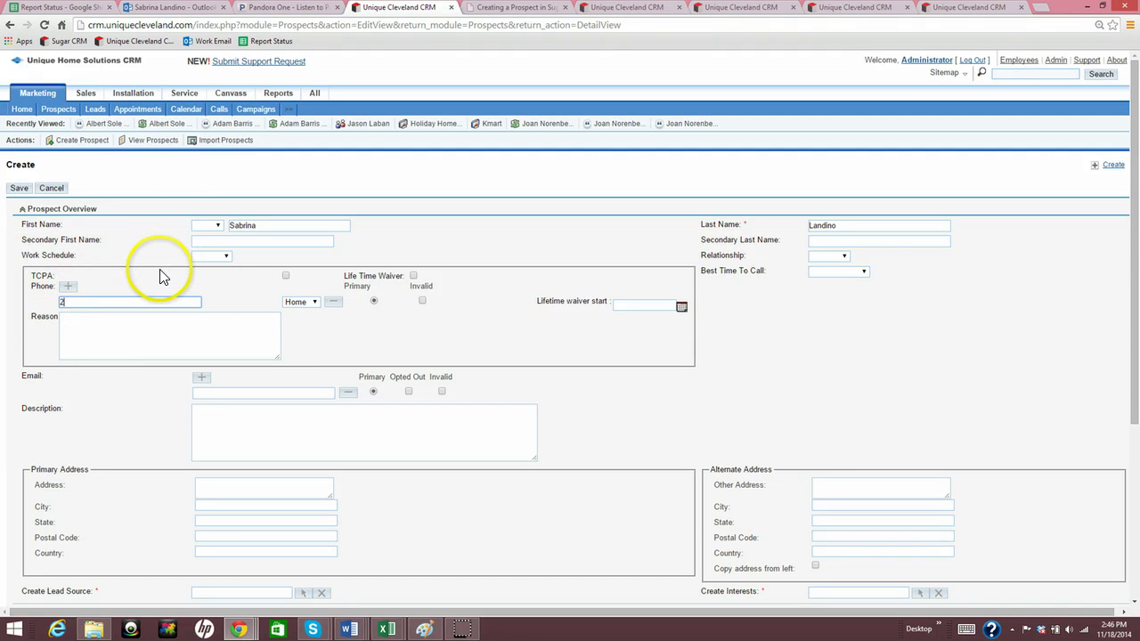
click(139, 282)
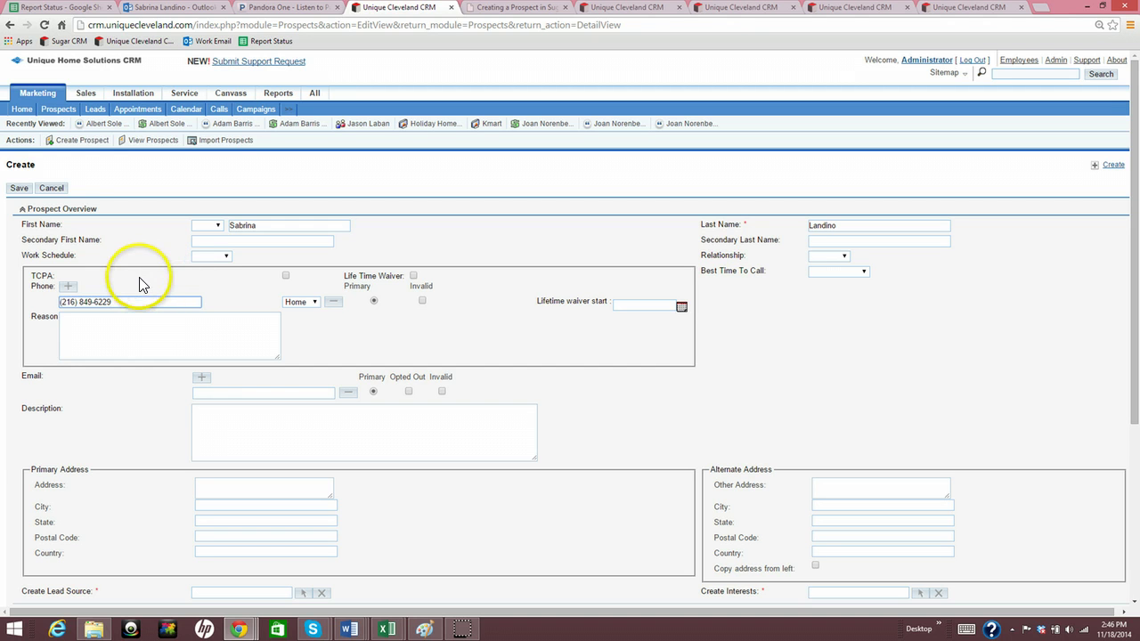
click(69, 292)
click(71, 367)
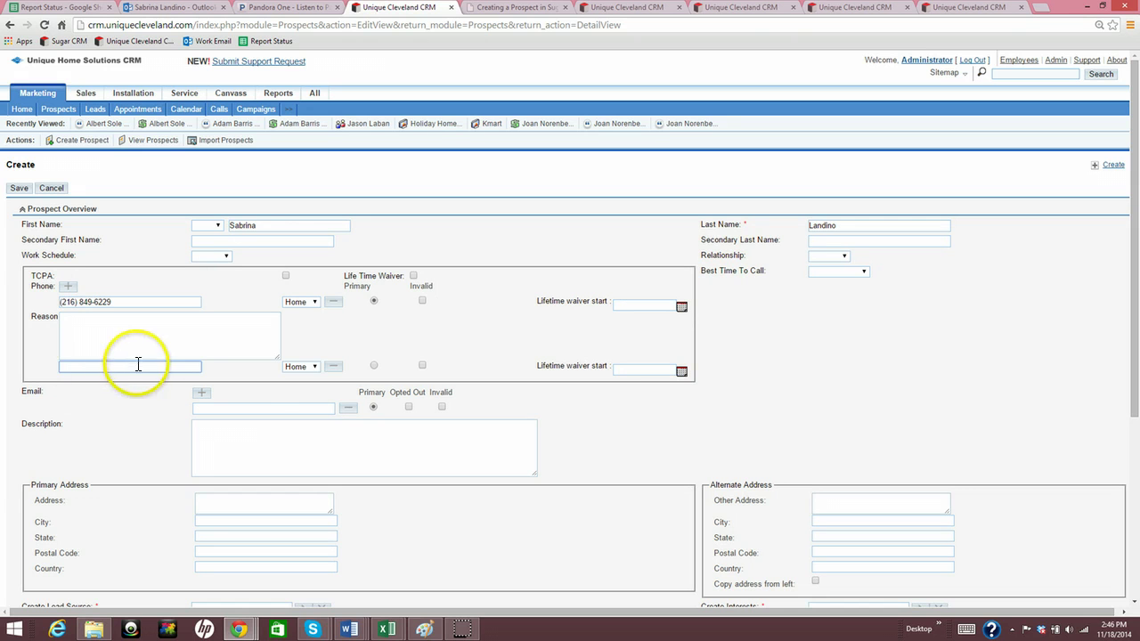
click(334, 369)
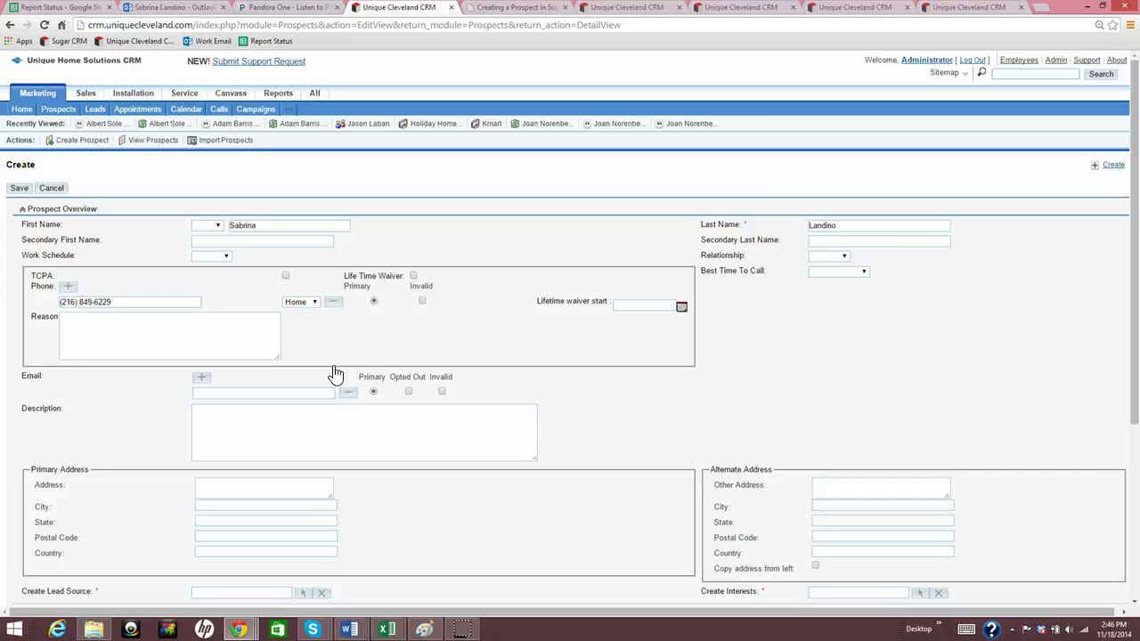
Mark Life Time Waiver and set its start date to 11/18/2014
click(413, 275)
click(681, 306)
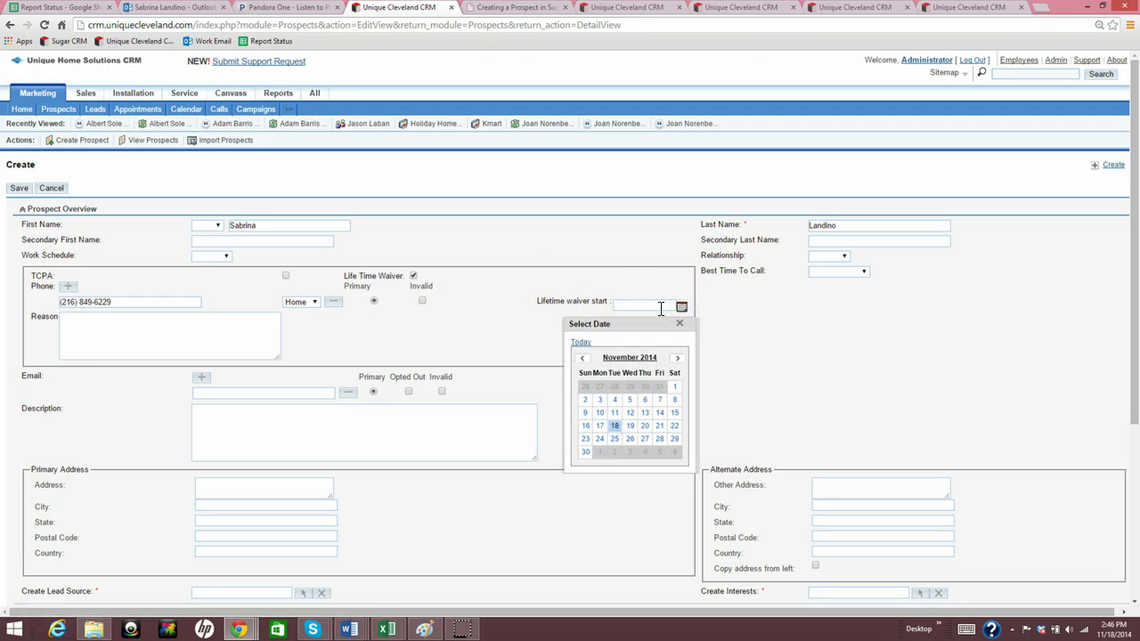
click(614, 425)
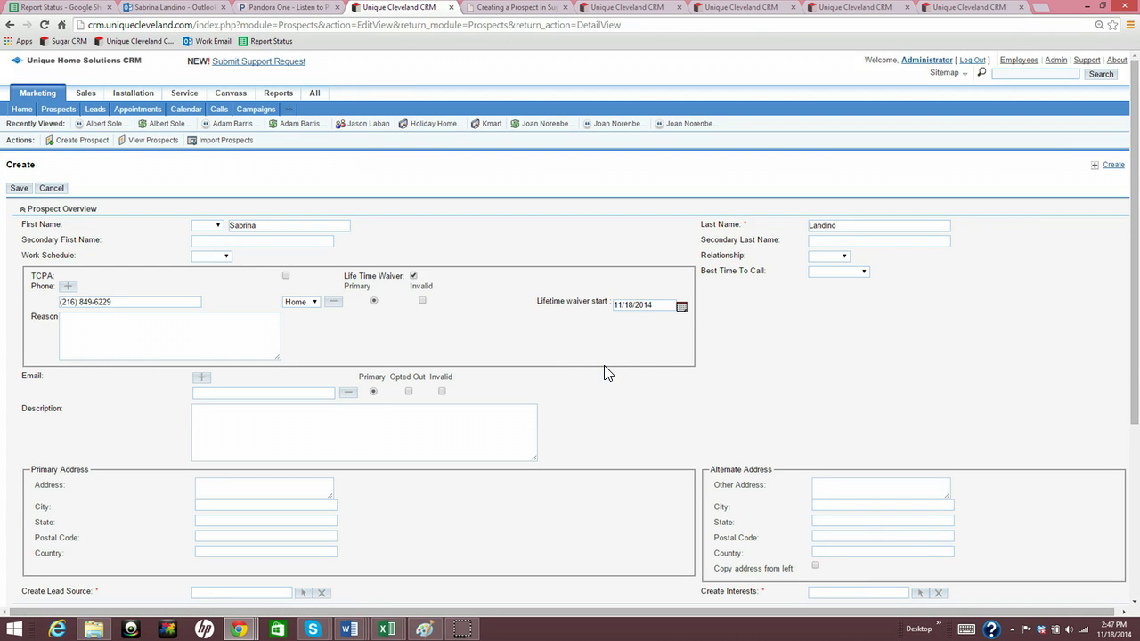
click(75, 323)
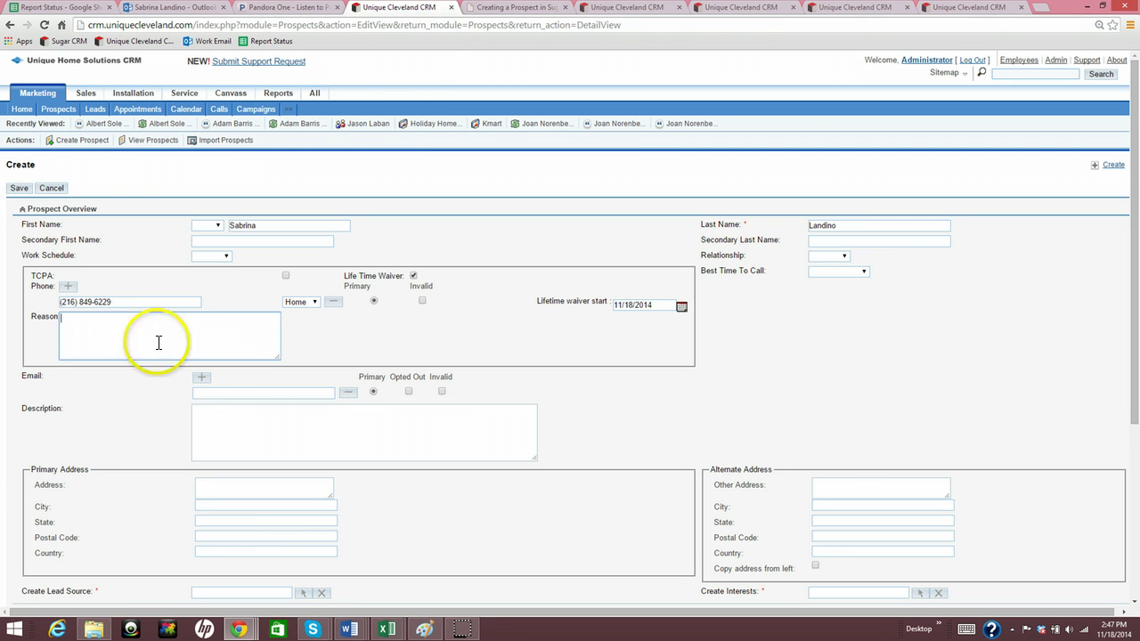
Add second and third email rows, then delete both so one email line remains
click(208, 393)
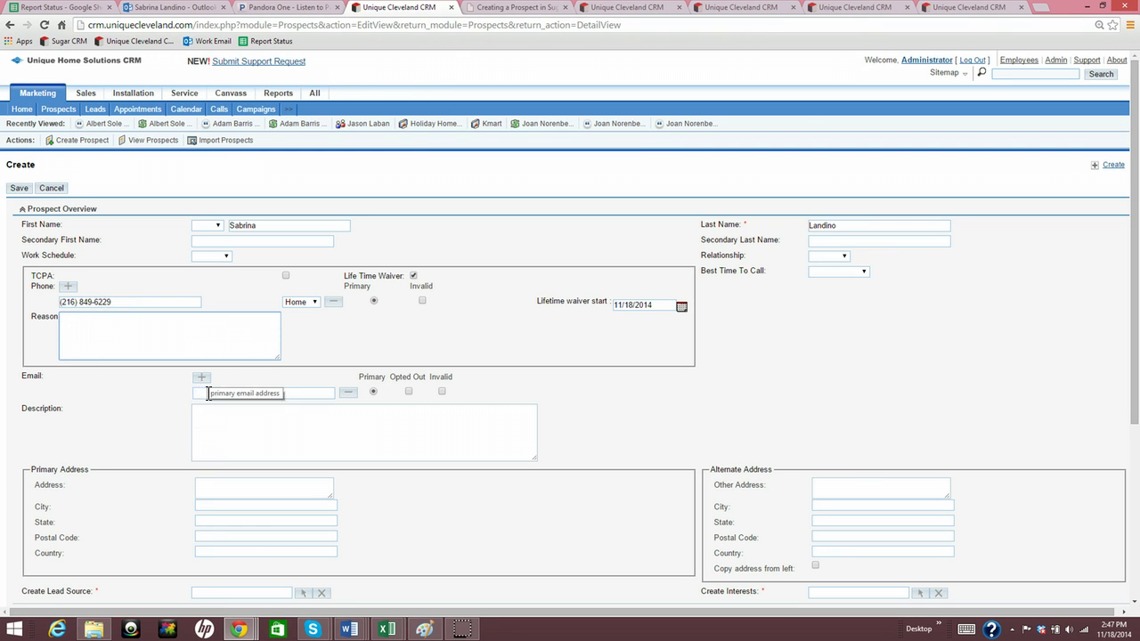
click(205, 393)
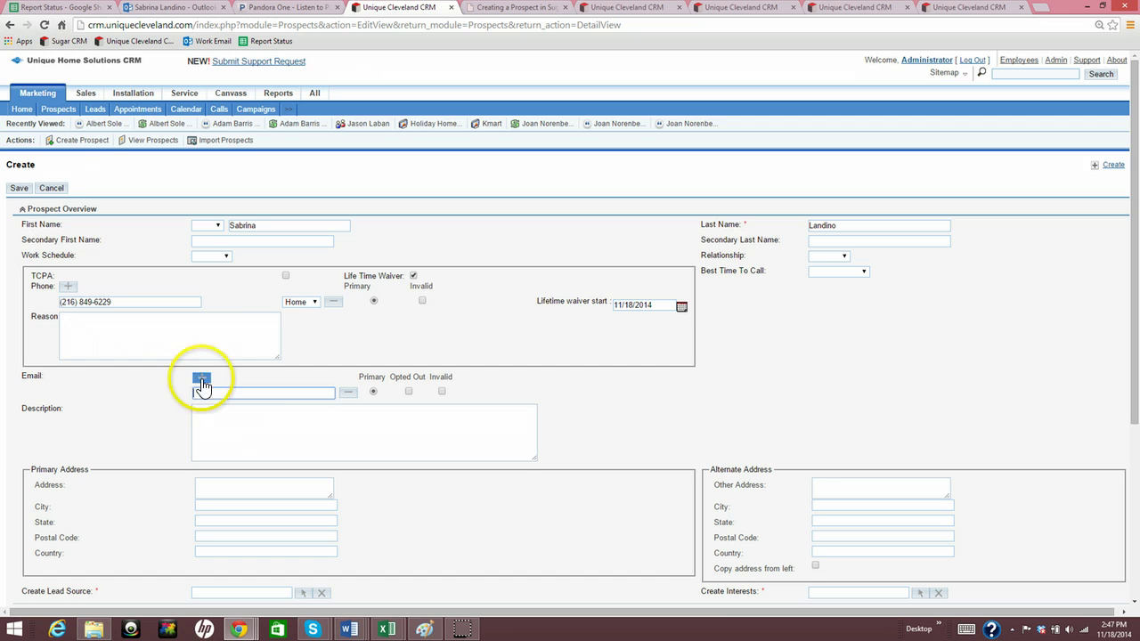
click(201, 378)
click(202, 381)
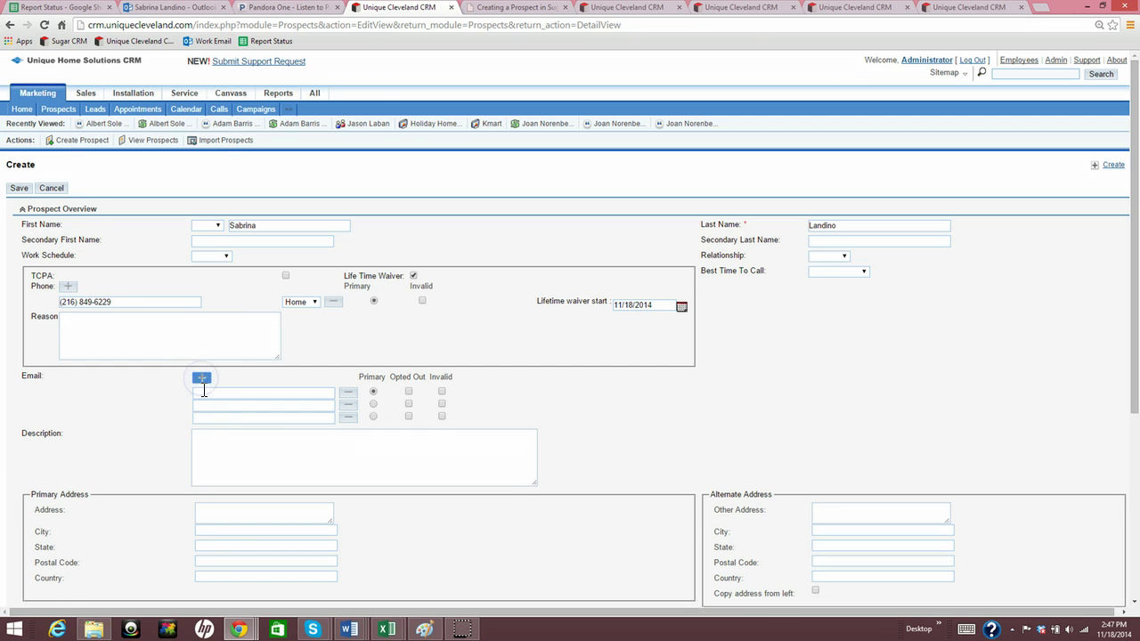
click(347, 417)
click(349, 407)
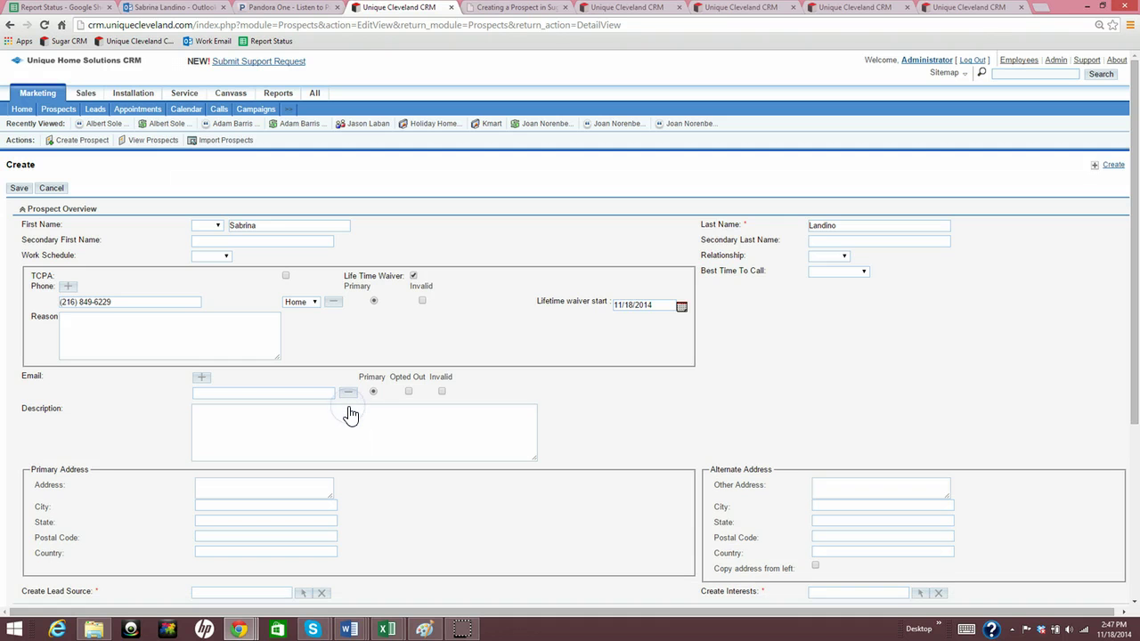
click(371, 396)
click(361, 428)
scroll(360, 374, down, 2)
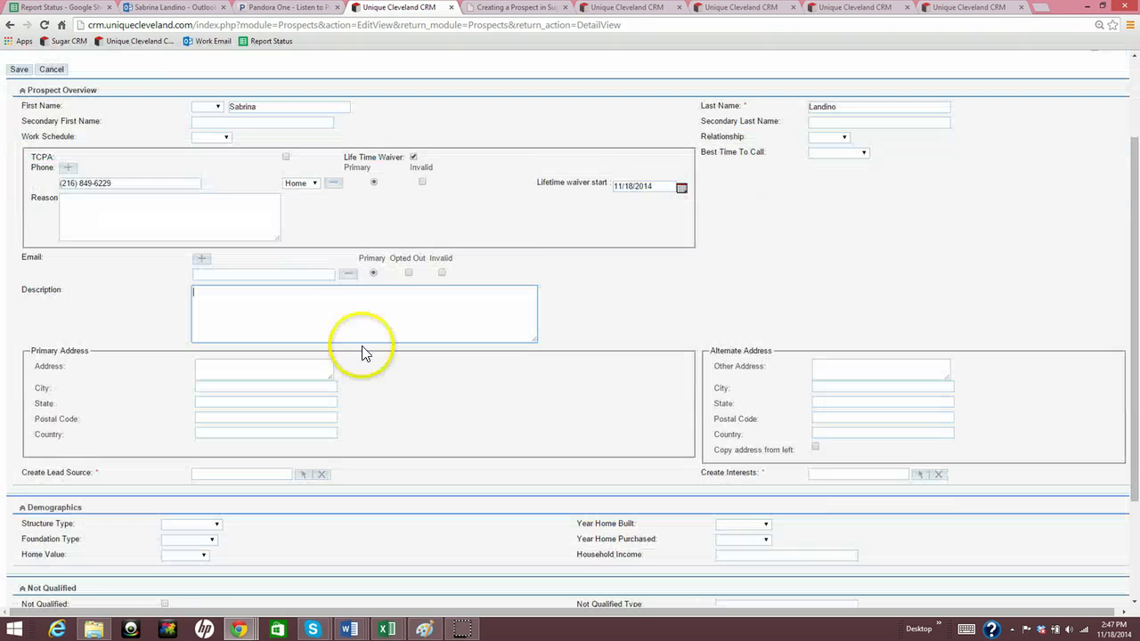
Enter the prospect's primary street, city, state and postal code, leaving Country blank
click(358, 313)
scroll(358, 314, down, 1)
scroll(358, 313, down, 1)
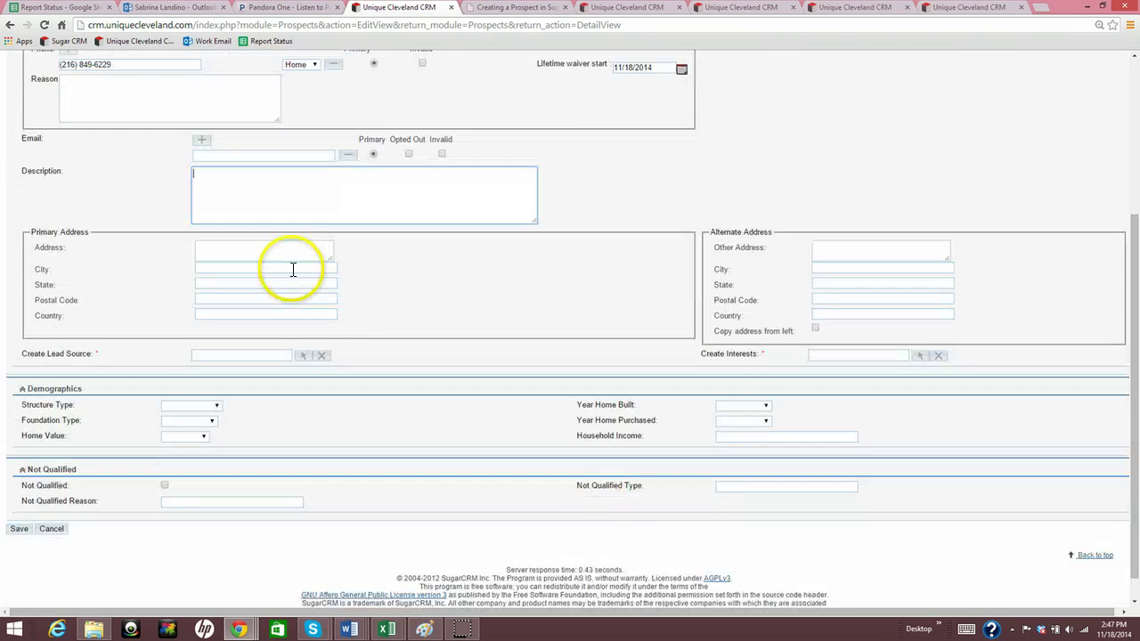
click(293, 258)
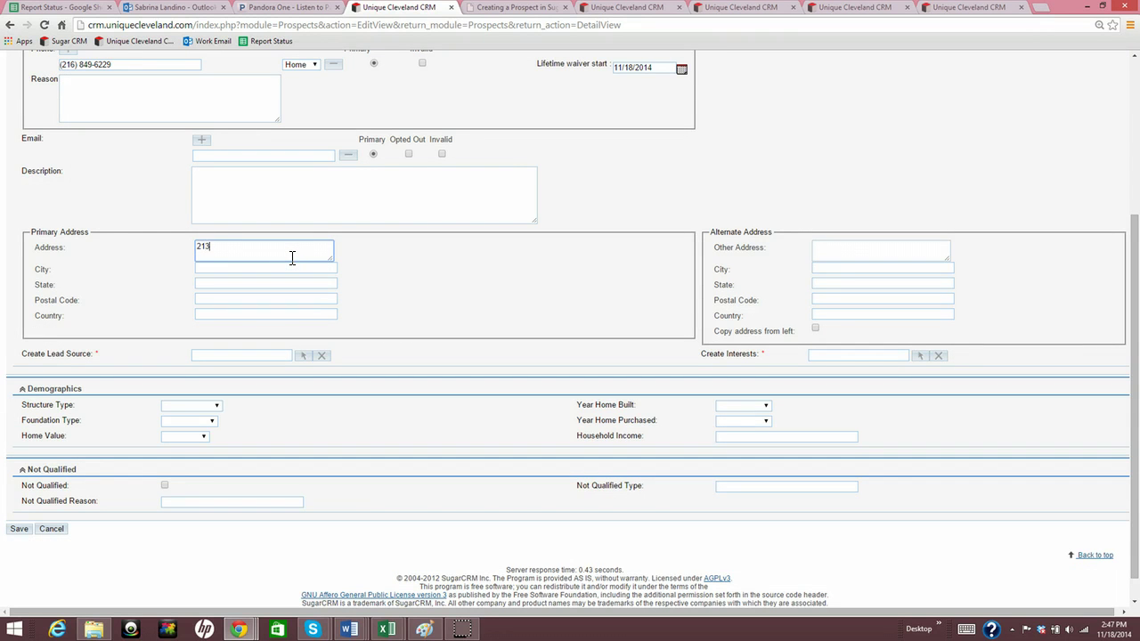
key(Tab)
text(Hinckley)
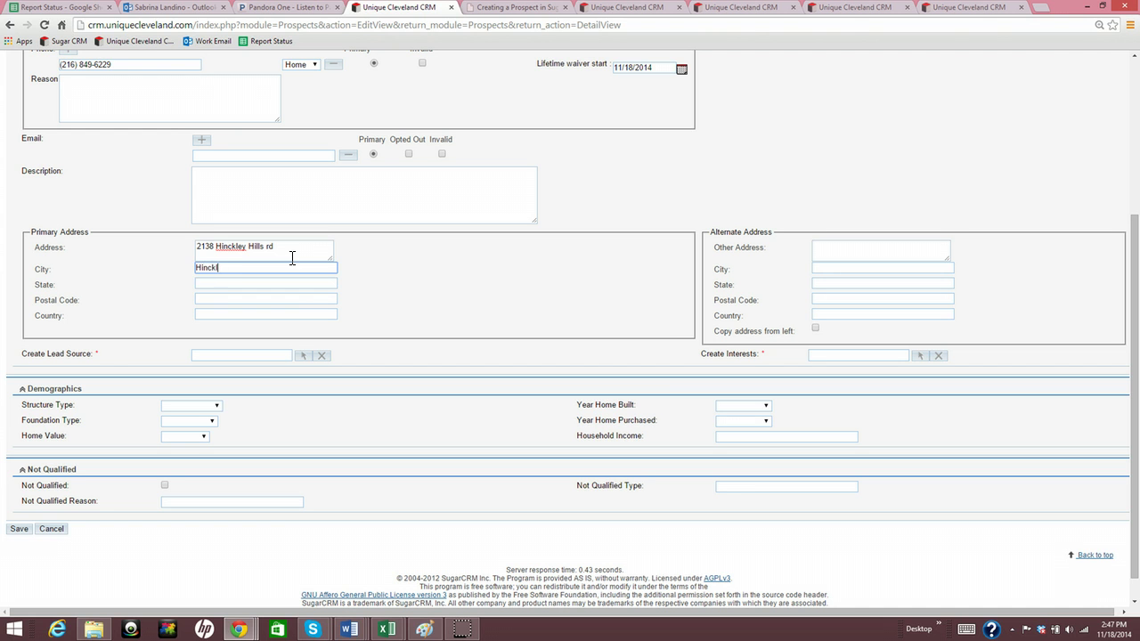
key(Tab)
text(OH)
key(Tab)
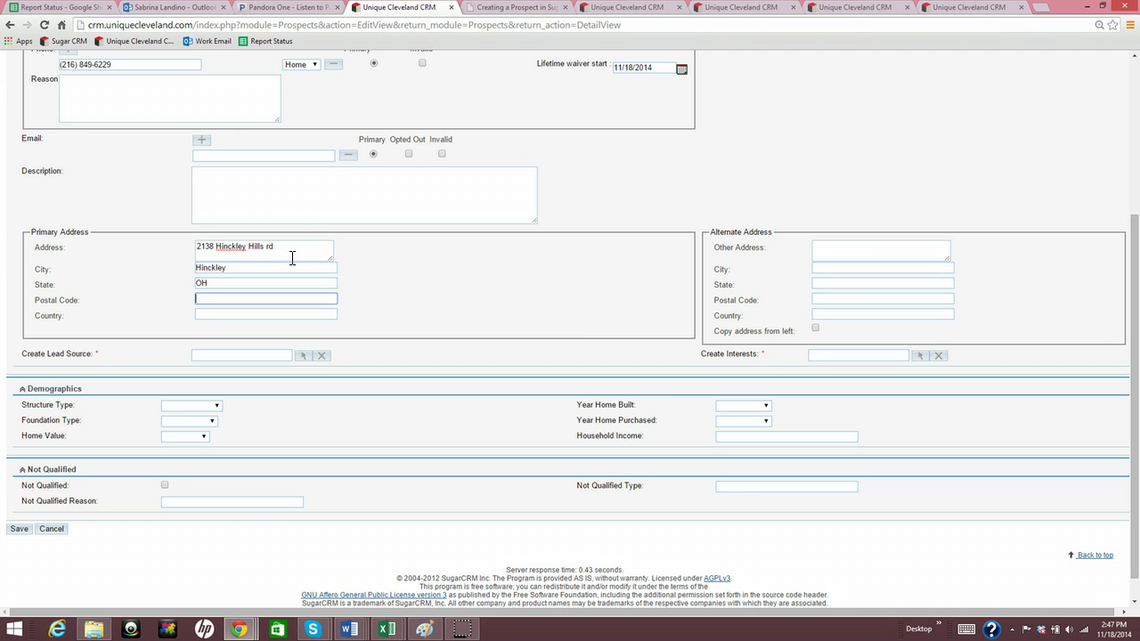
text(44233)
key(Tab)
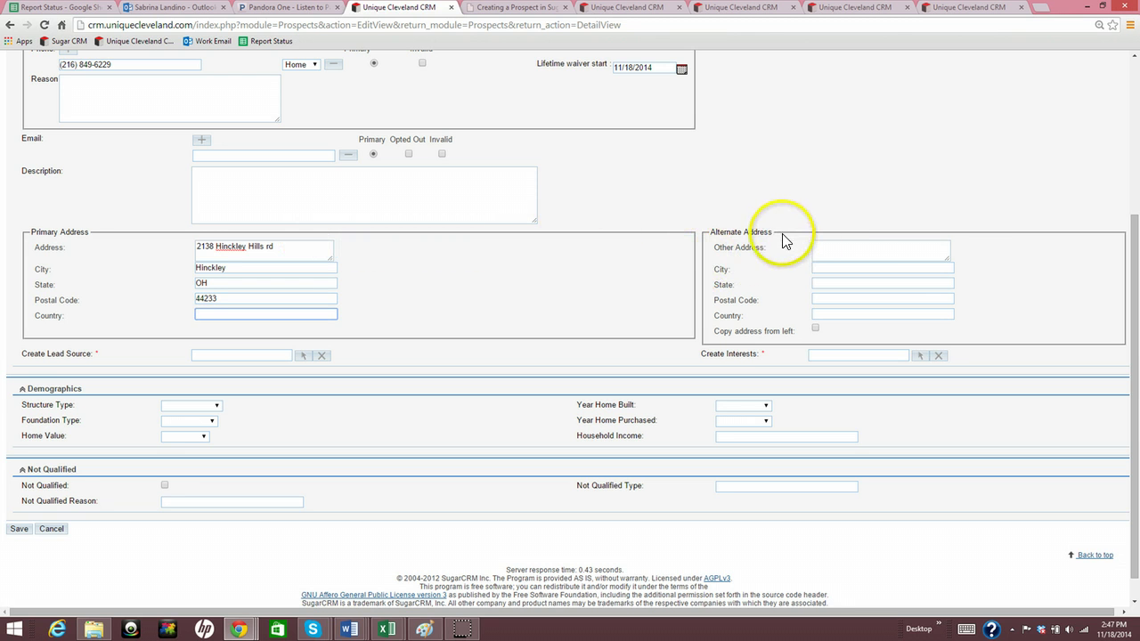
click(757, 232)
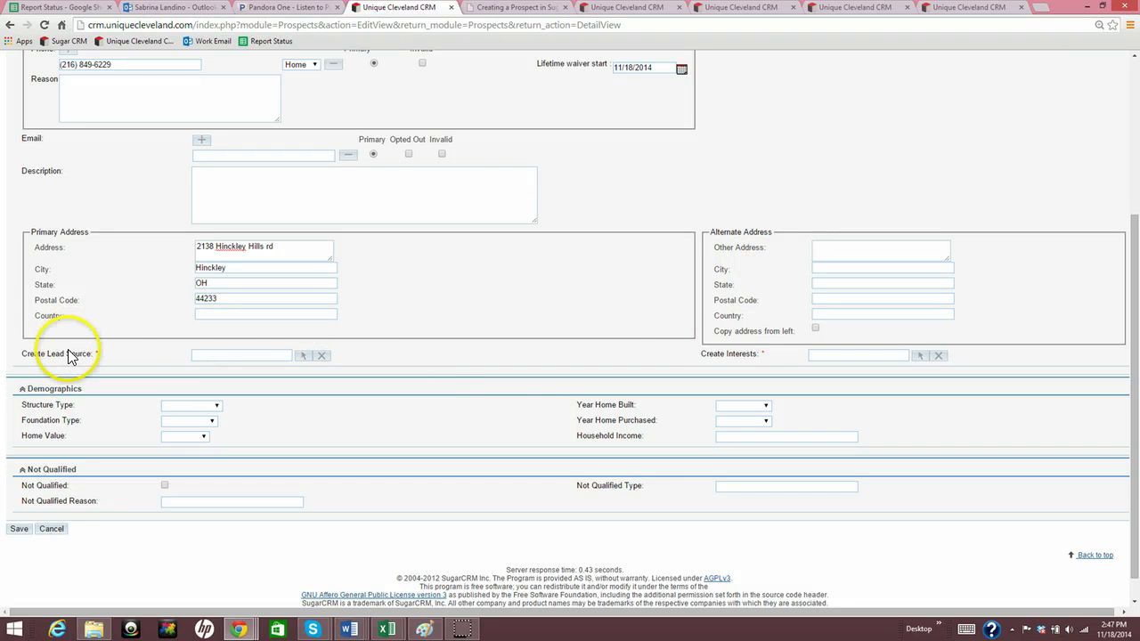
Start a new lead source and choose TV - Other as its marketing source
click(302, 357)
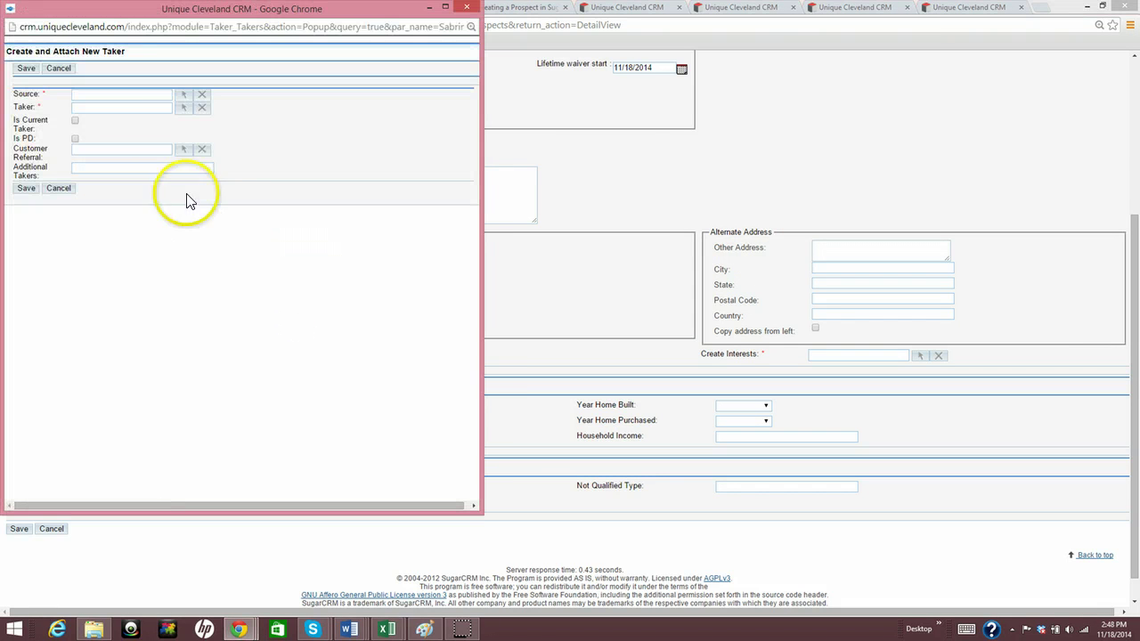
click(183, 95)
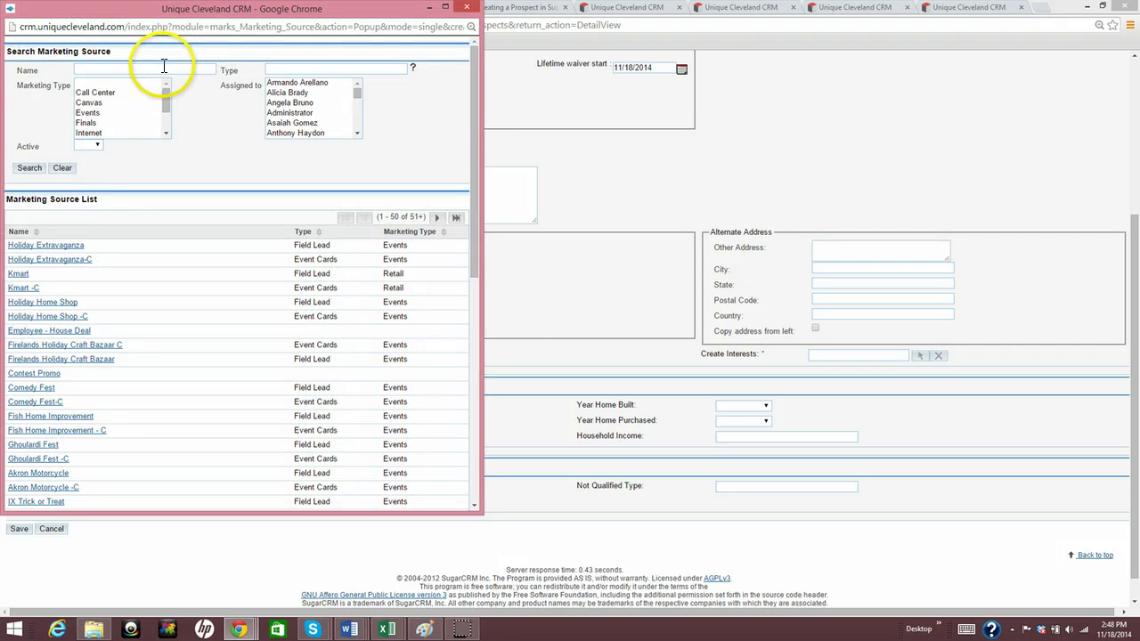
click(164, 68)
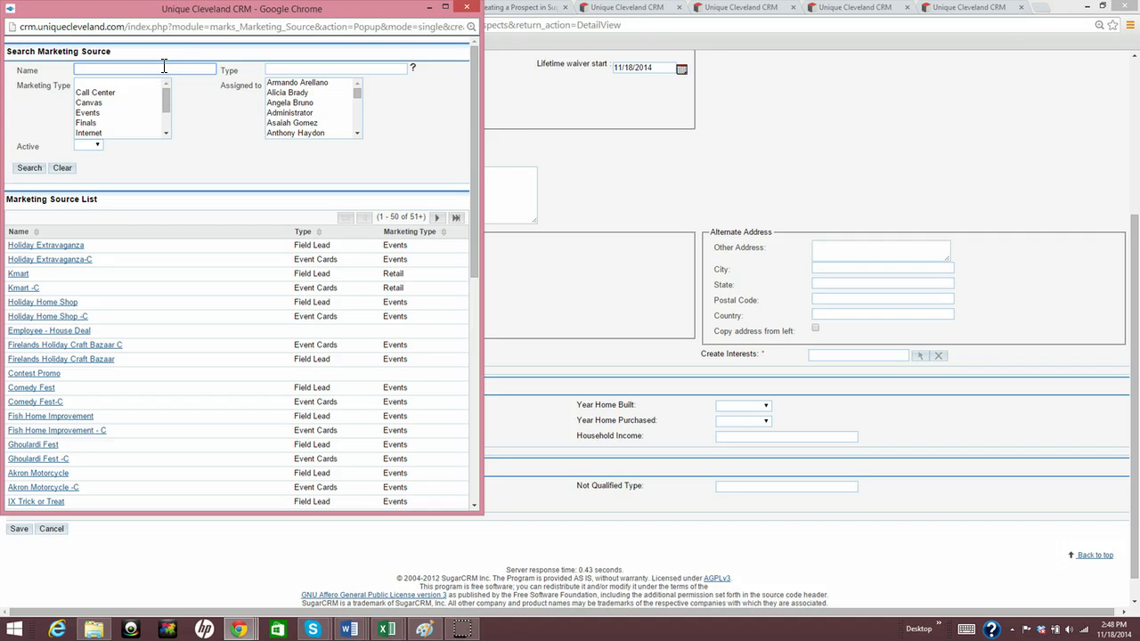
text(tv)
key(Return)
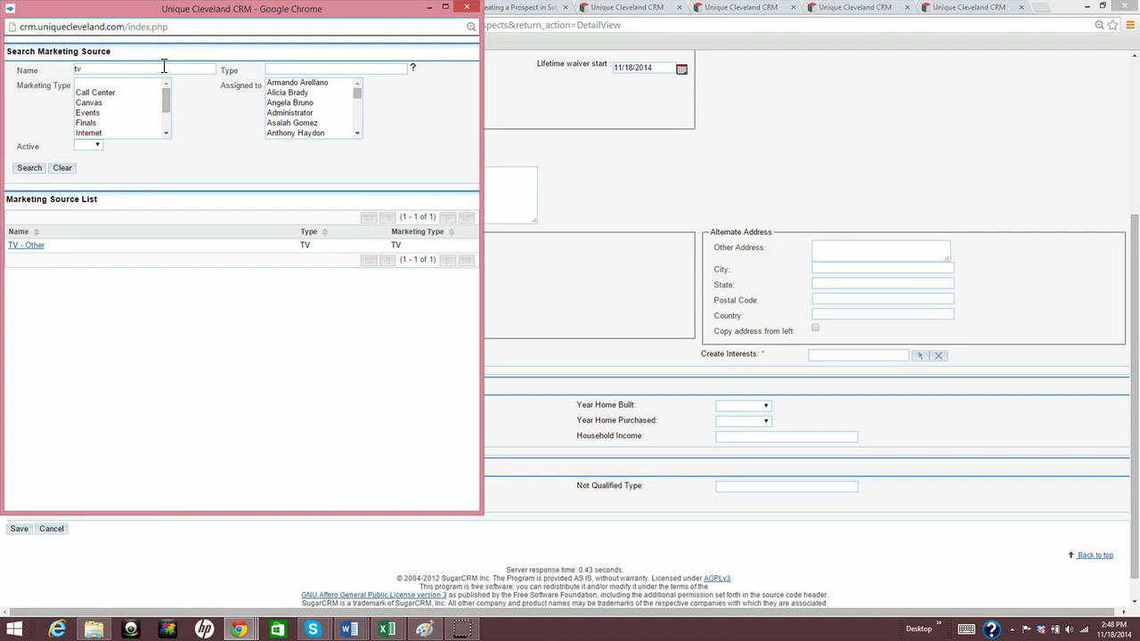
click(27, 247)
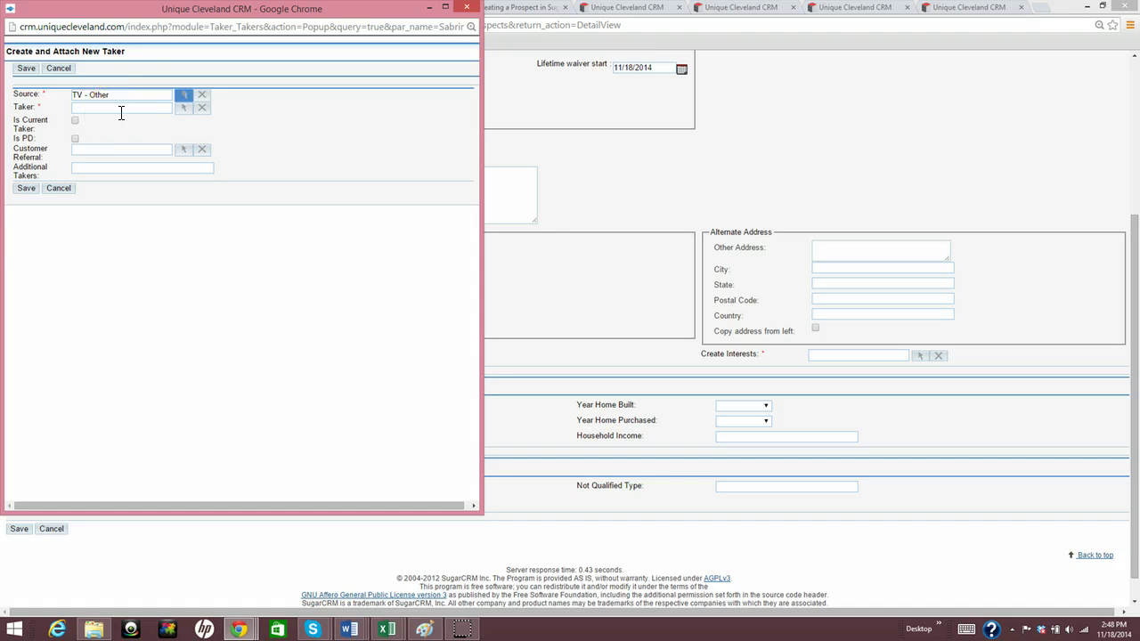
Set taker to Company, tick Is Current Taker, save, and attach the lead source
click(122, 109)
click(184, 107)
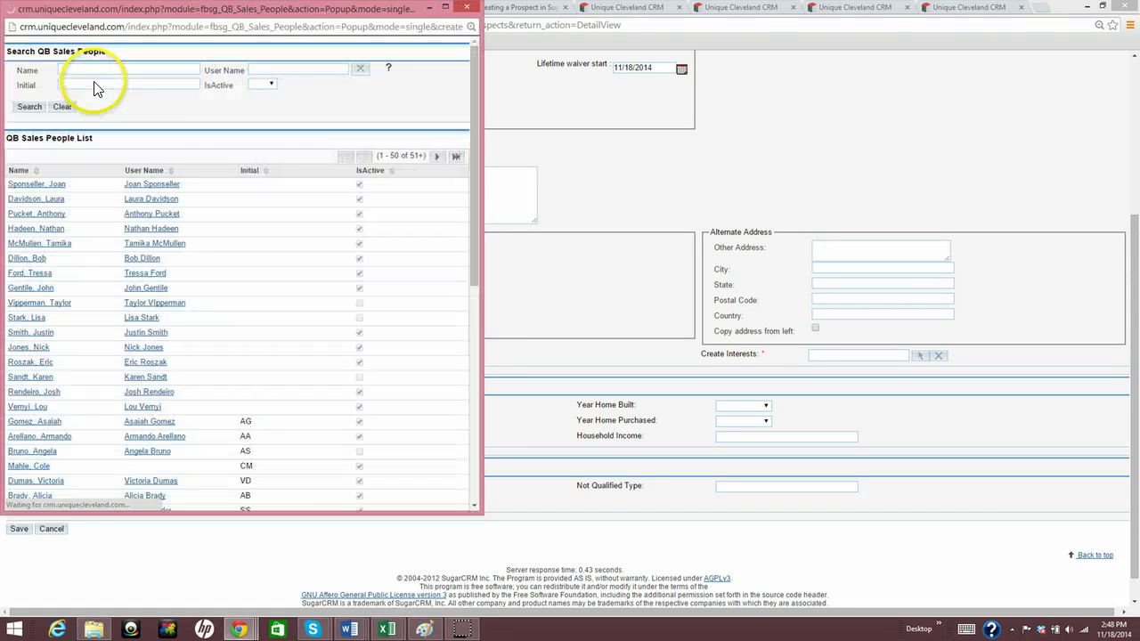
click(97, 72)
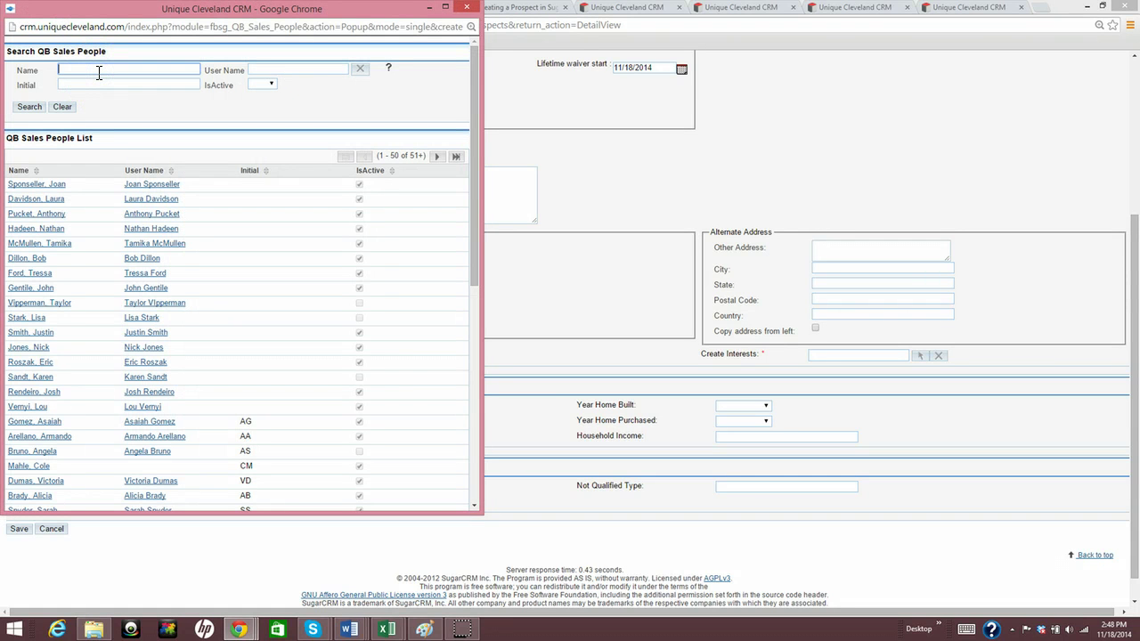
text(Company)
key(Return)
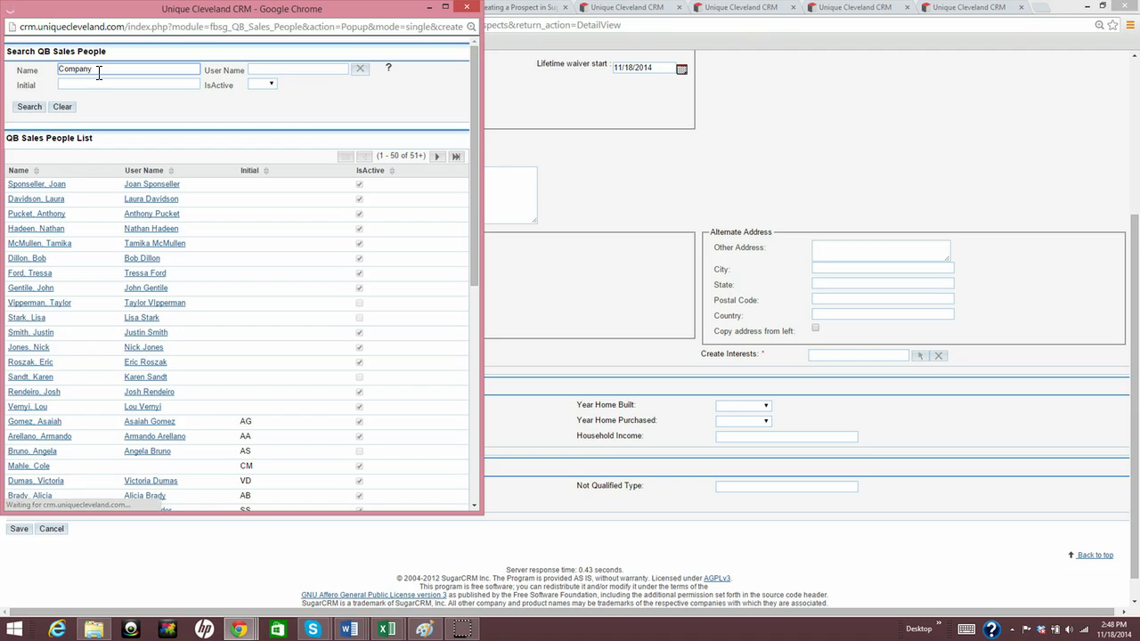
click(77, 118)
click(31, 185)
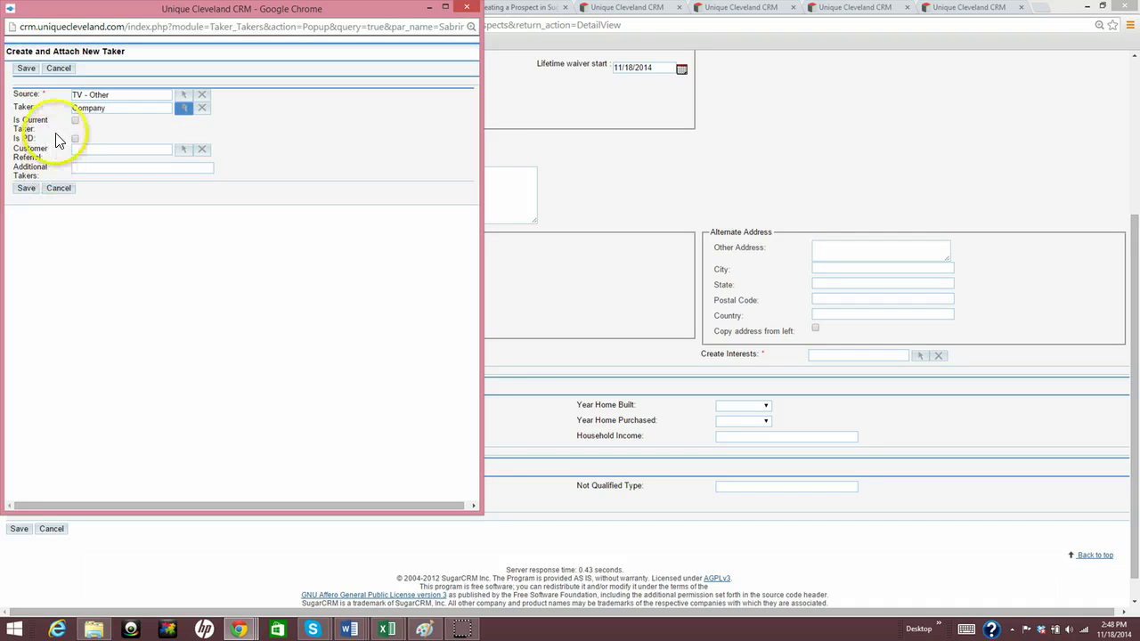
click(75, 125)
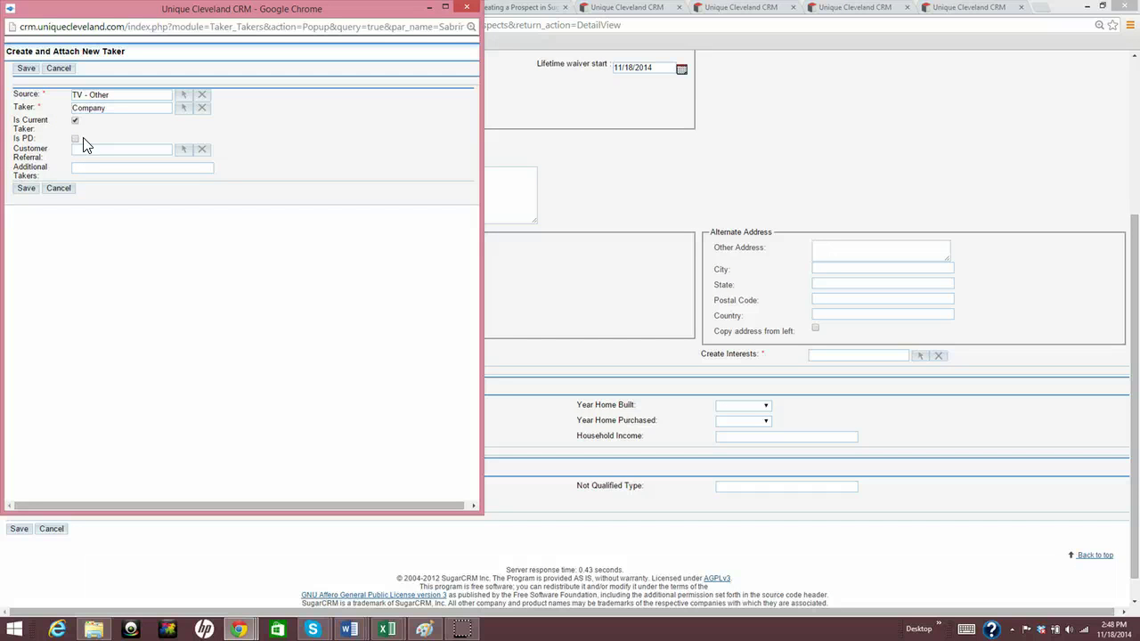
click(76, 148)
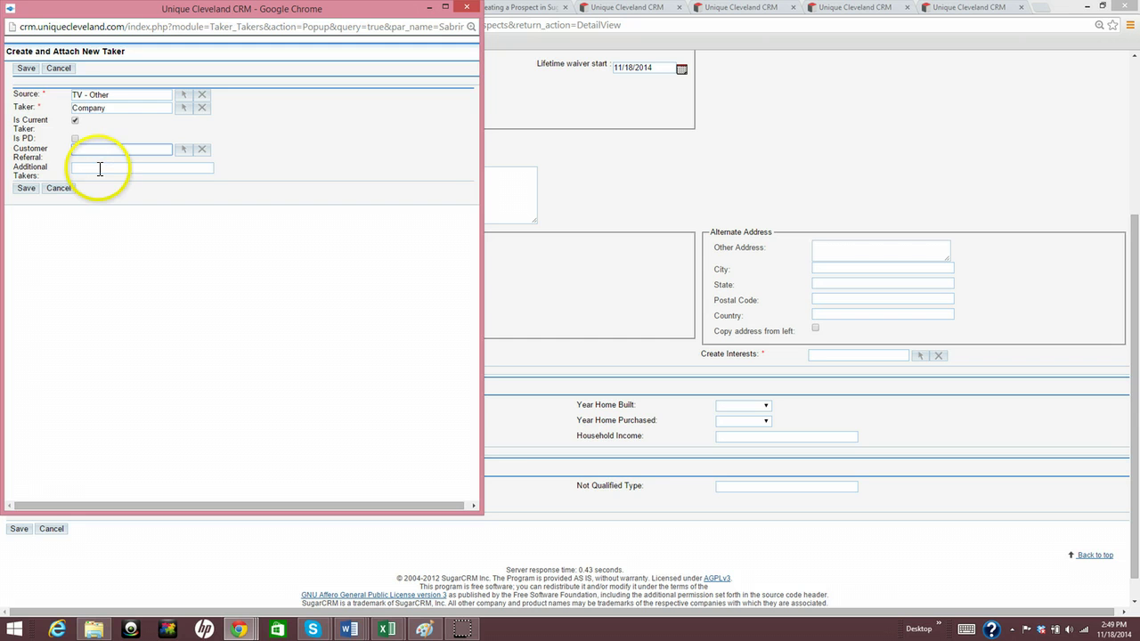
click(22, 192)
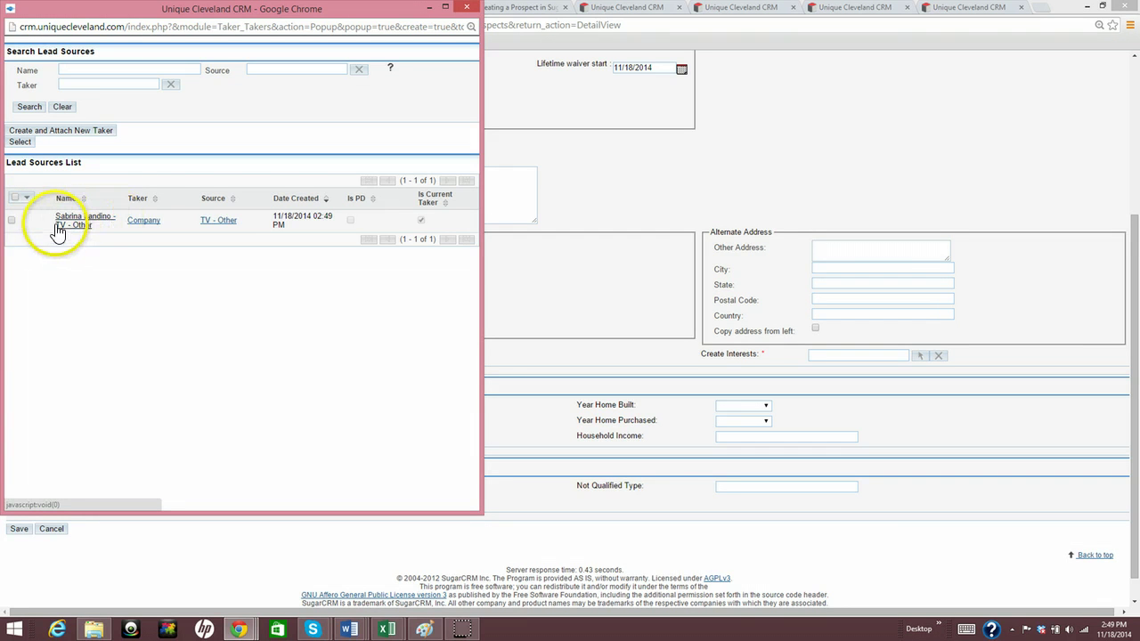
click(71, 224)
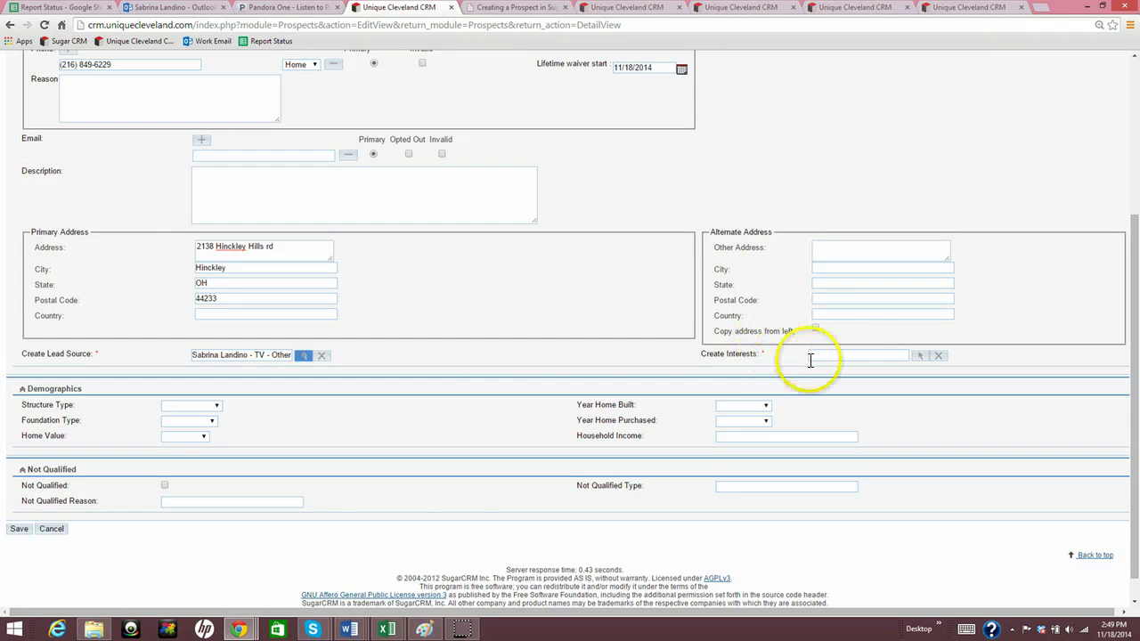
Start a new interest with Windows as its component
click(921, 360)
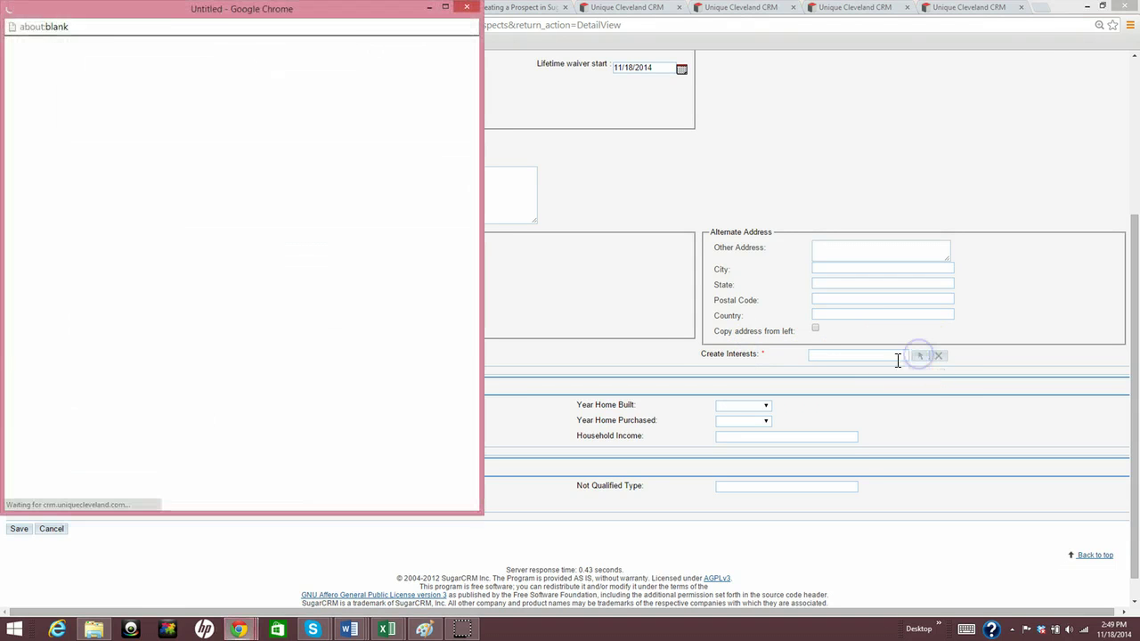
click(104, 95)
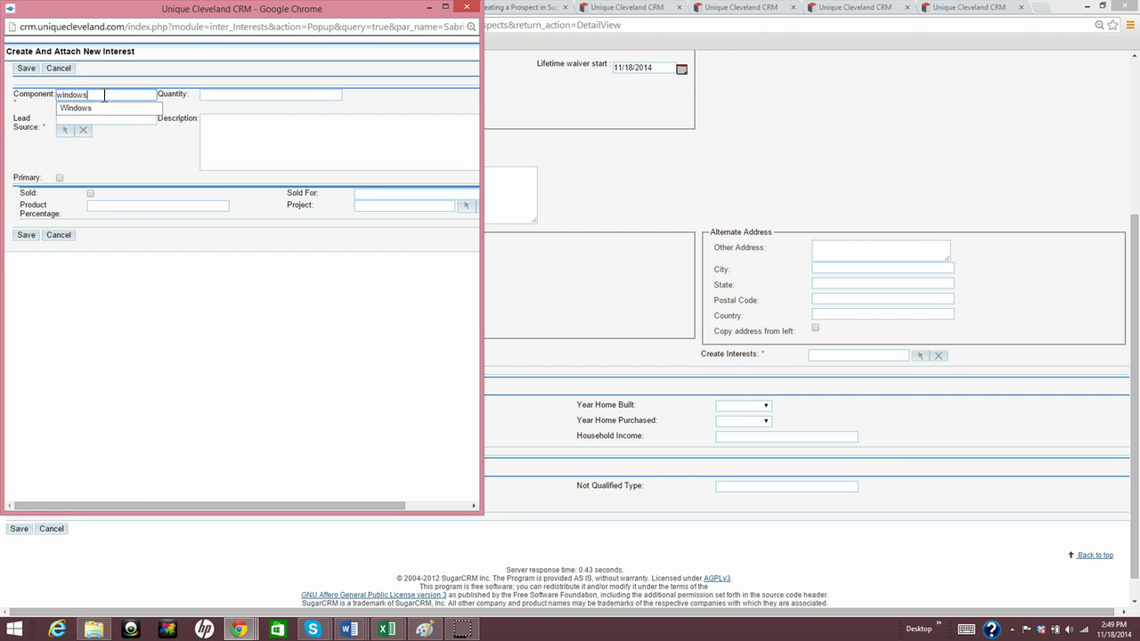
click(97, 111)
click(73, 109)
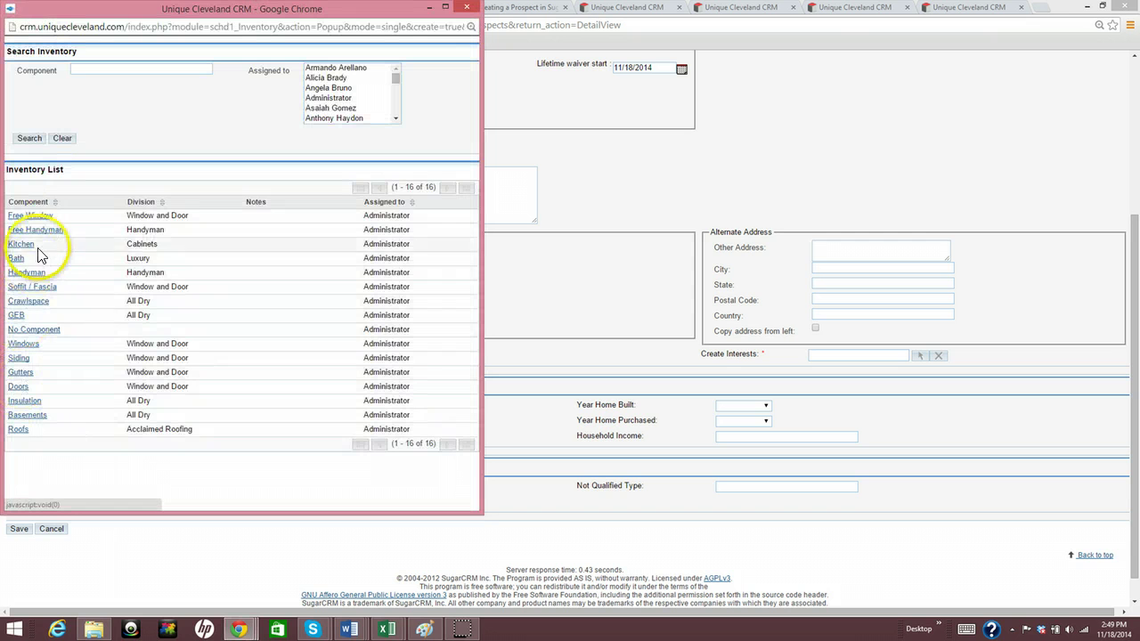
click(466, 9)
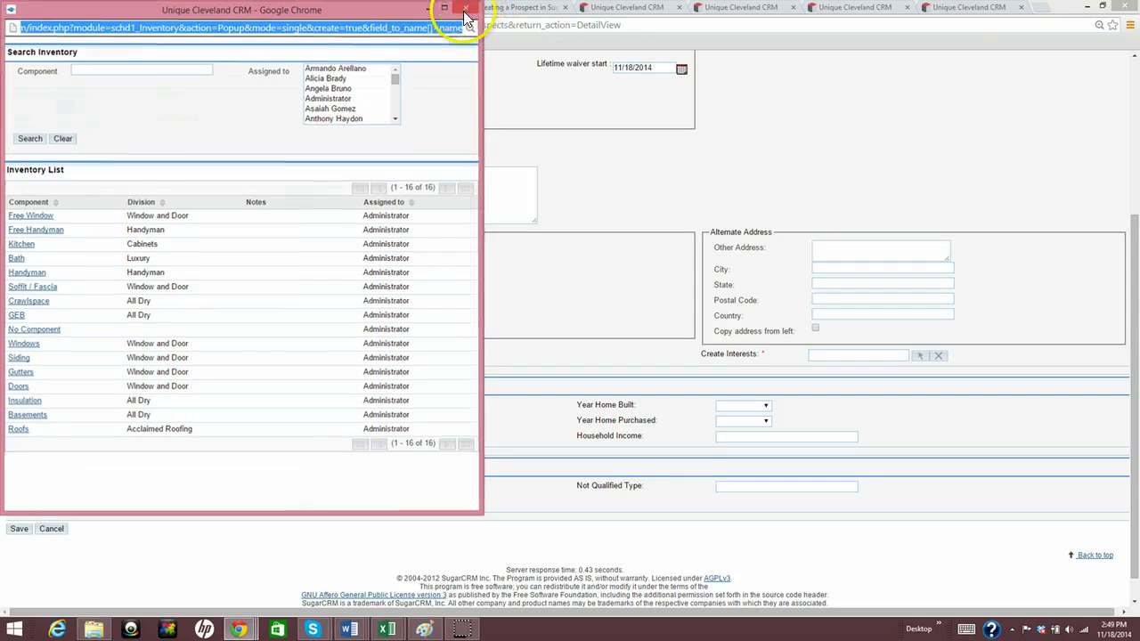
click(272, 94)
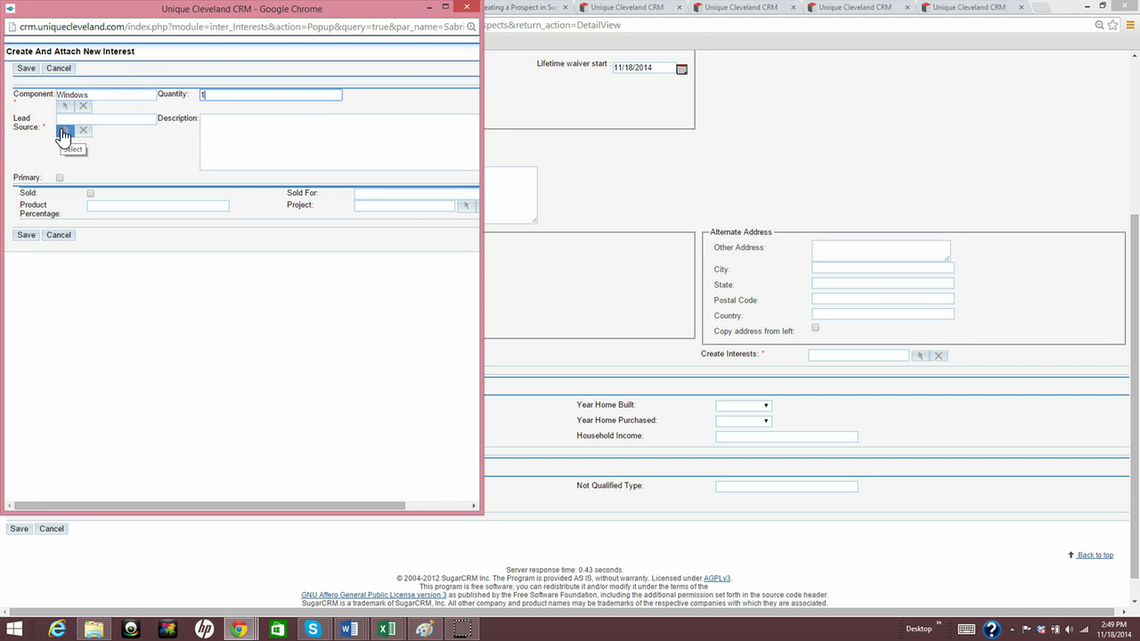
Give the Windows interest the TV - Other lead source, Primary, description 'Drafty'; save and attach
click(63, 134)
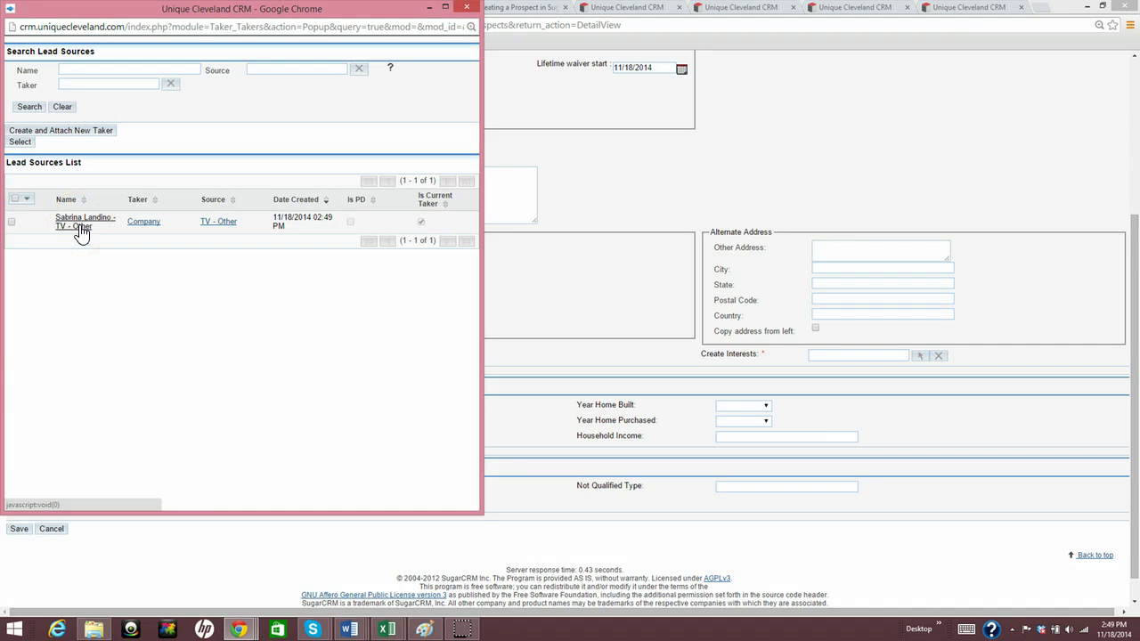
click(81, 230)
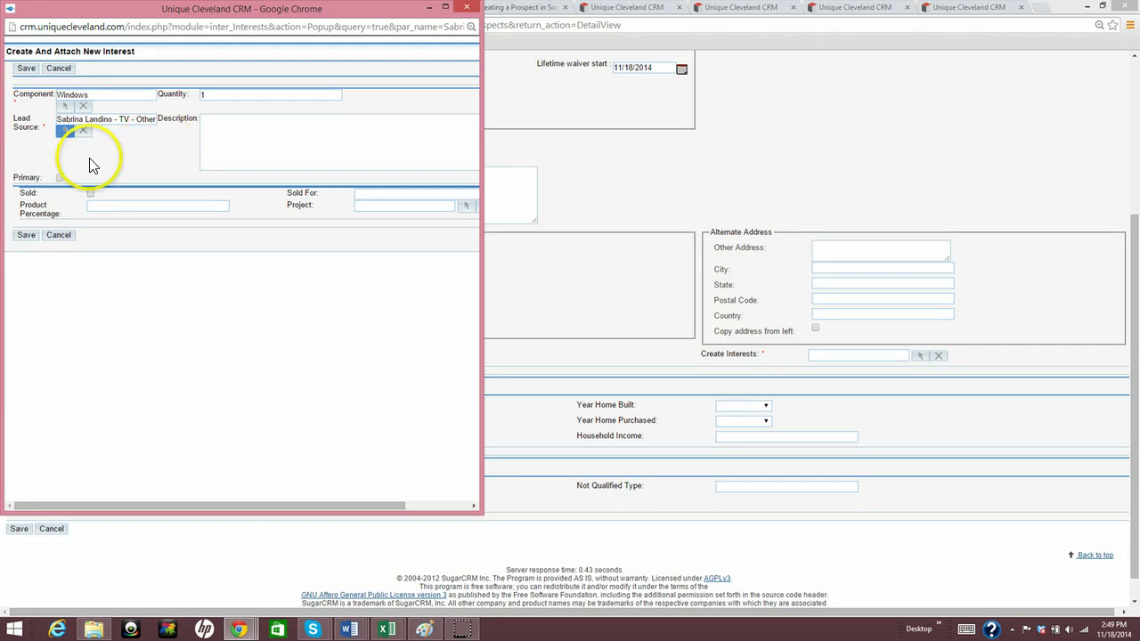
click(60, 179)
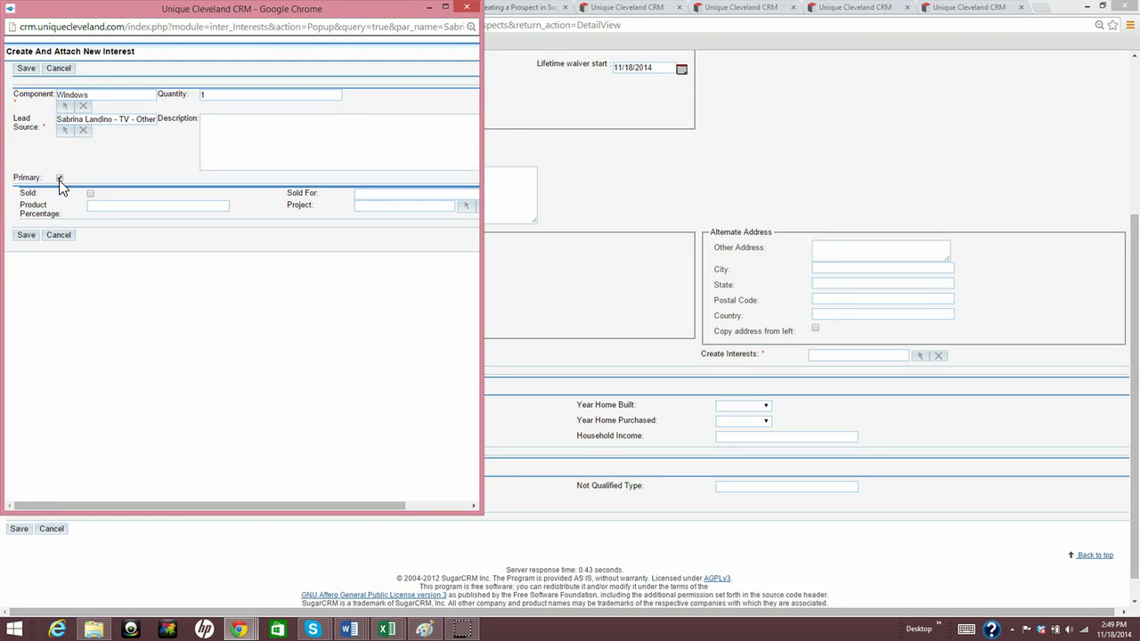
click(295, 139)
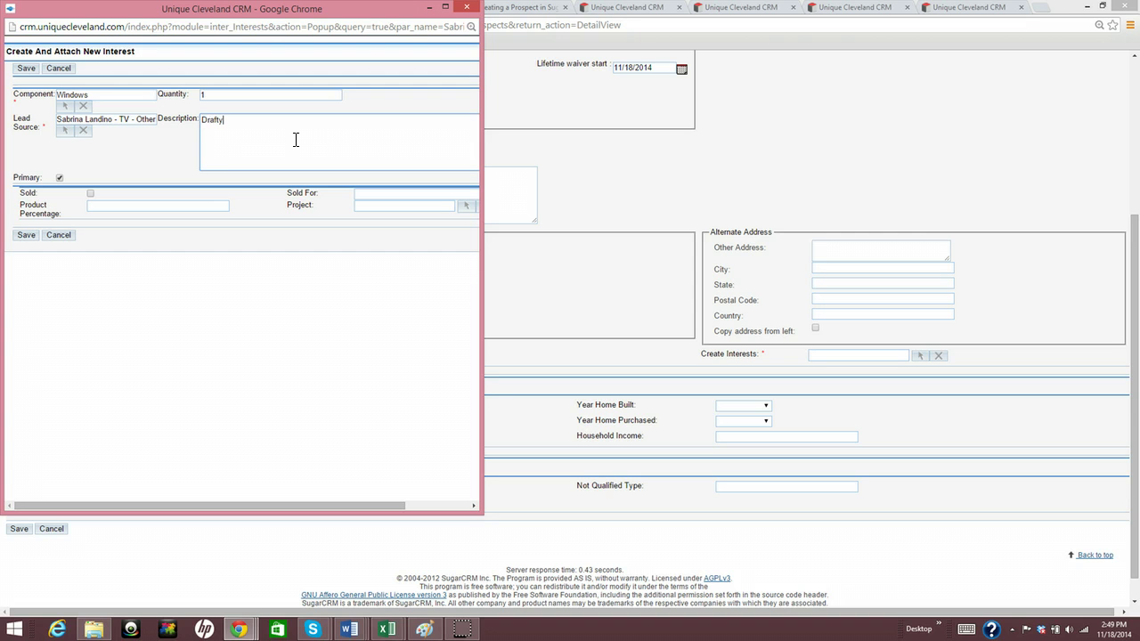
click(31, 237)
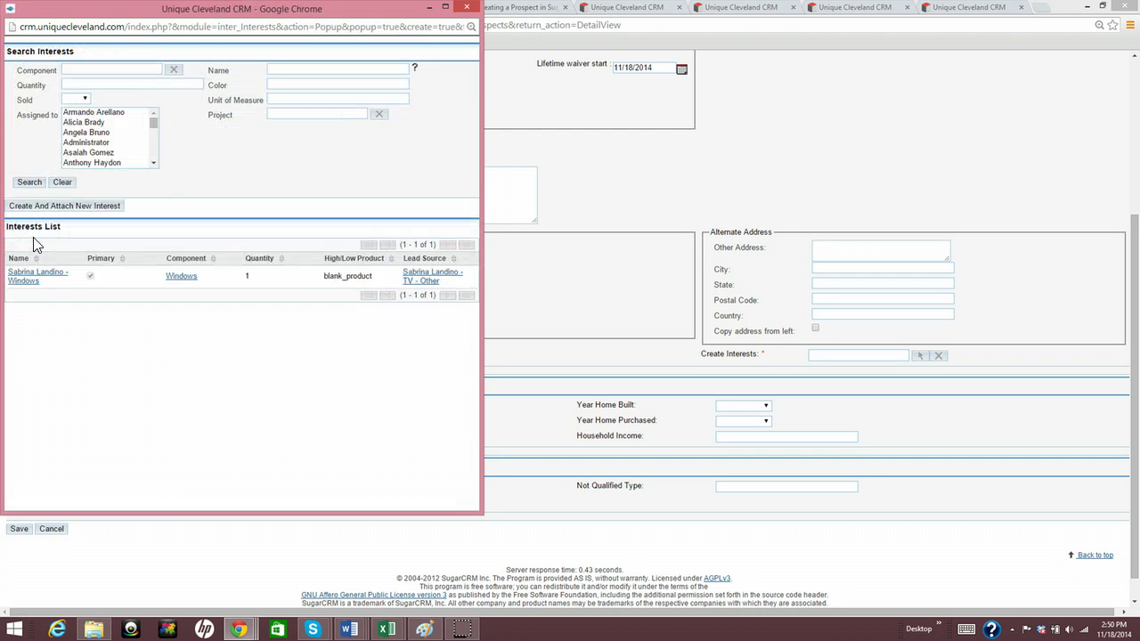
click(28, 283)
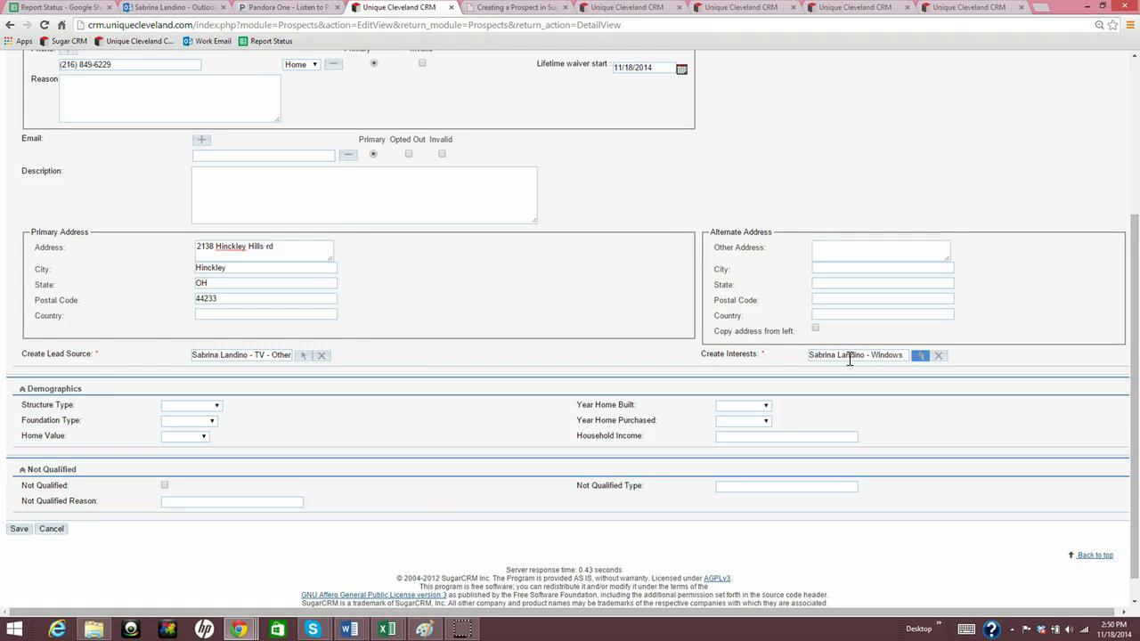
Leave Structure Type unset and save the new prospect record
click(849, 359)
click(199, 405)
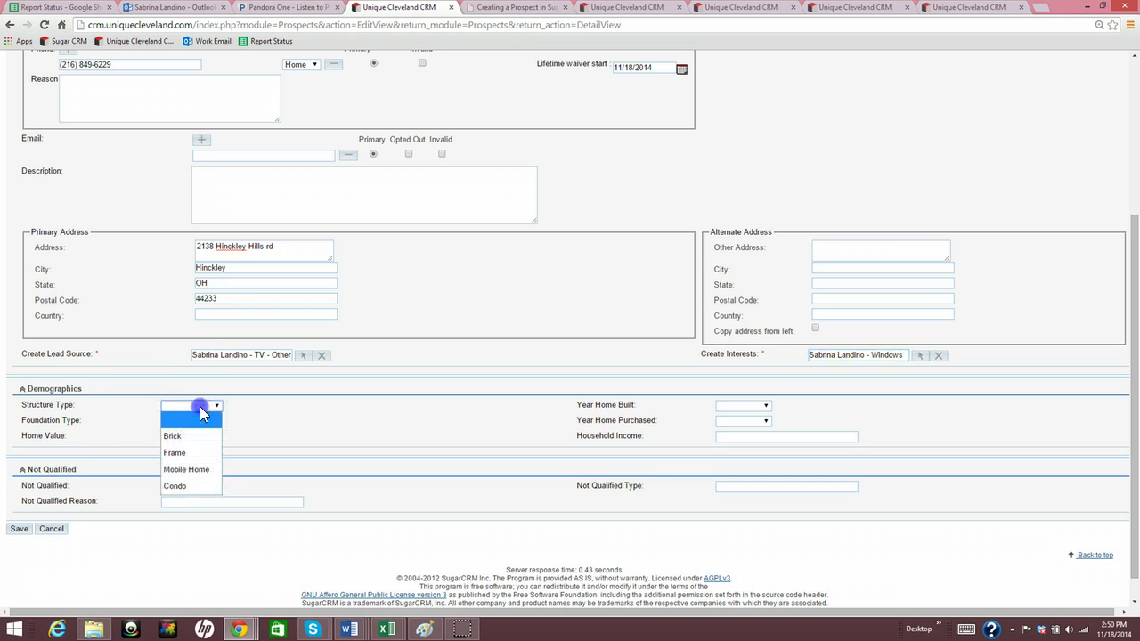
click(199, 406)
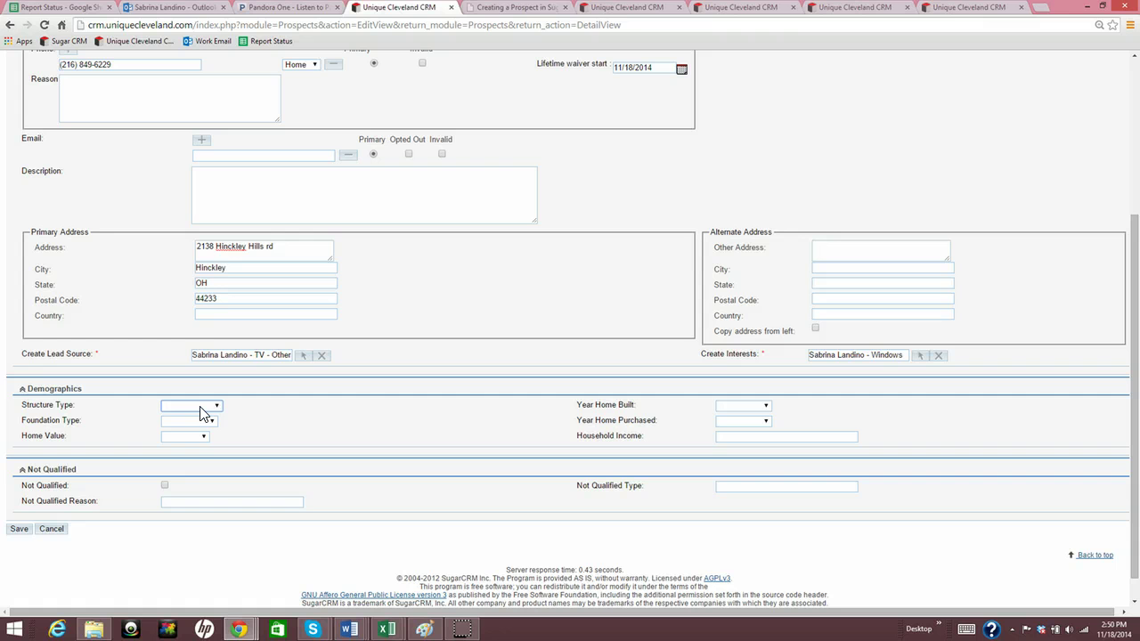
click(194, 500)
click(21, 531)
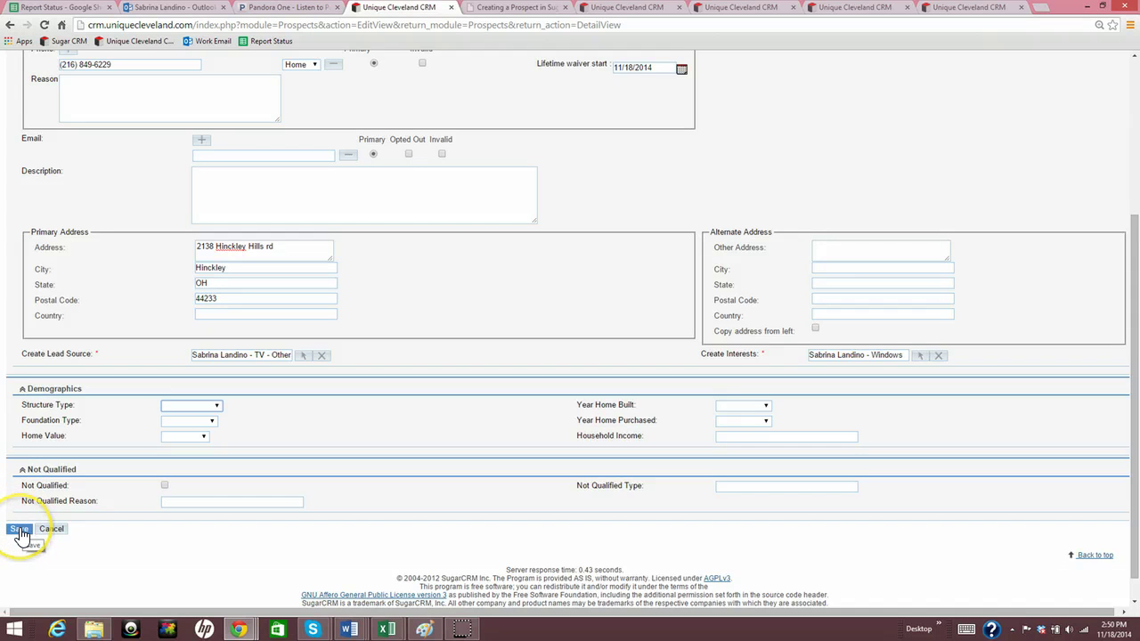
click(20, 531)
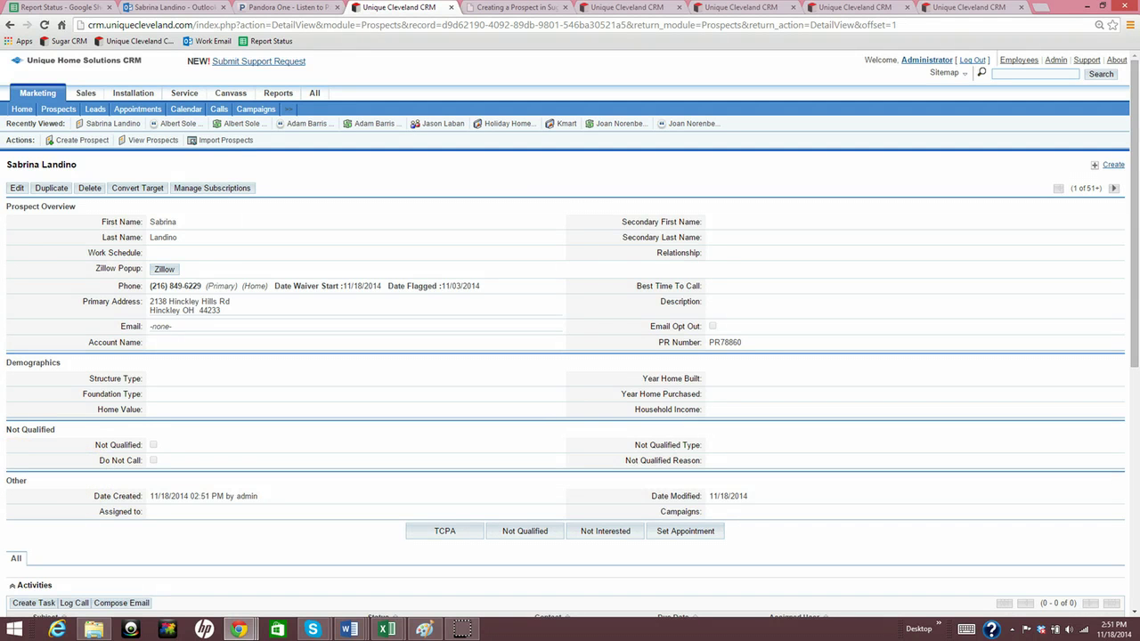
Edit Structure Type inline on the detail view to Frame, then scroll to the Interests list
click(422, 272)
click(712, 288)
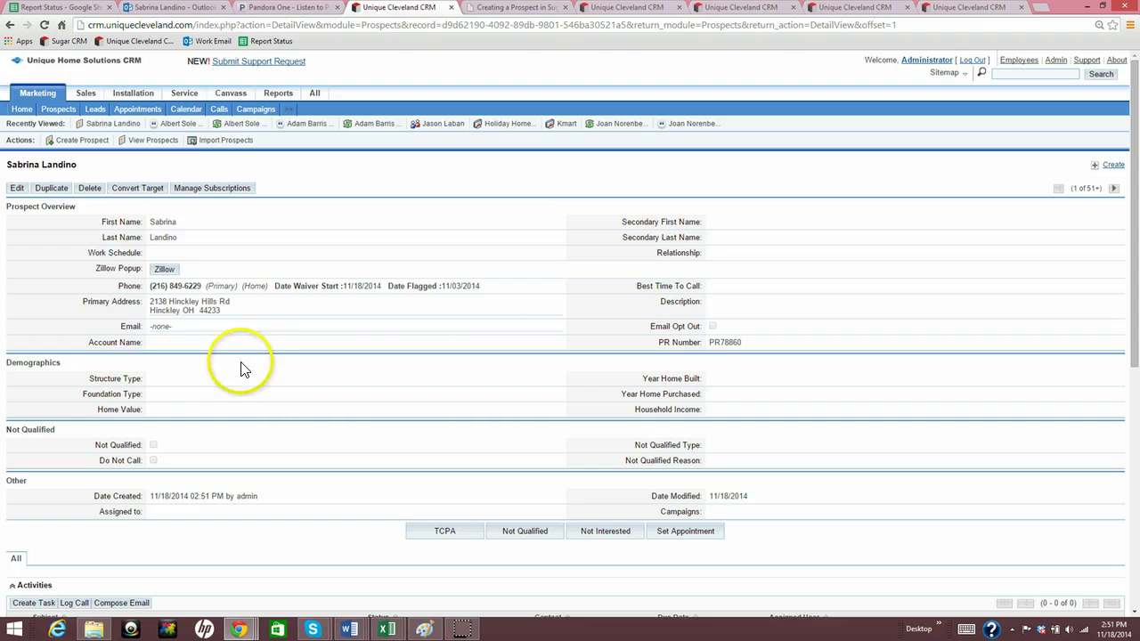
double_click(183, 381)
click(197, 379)
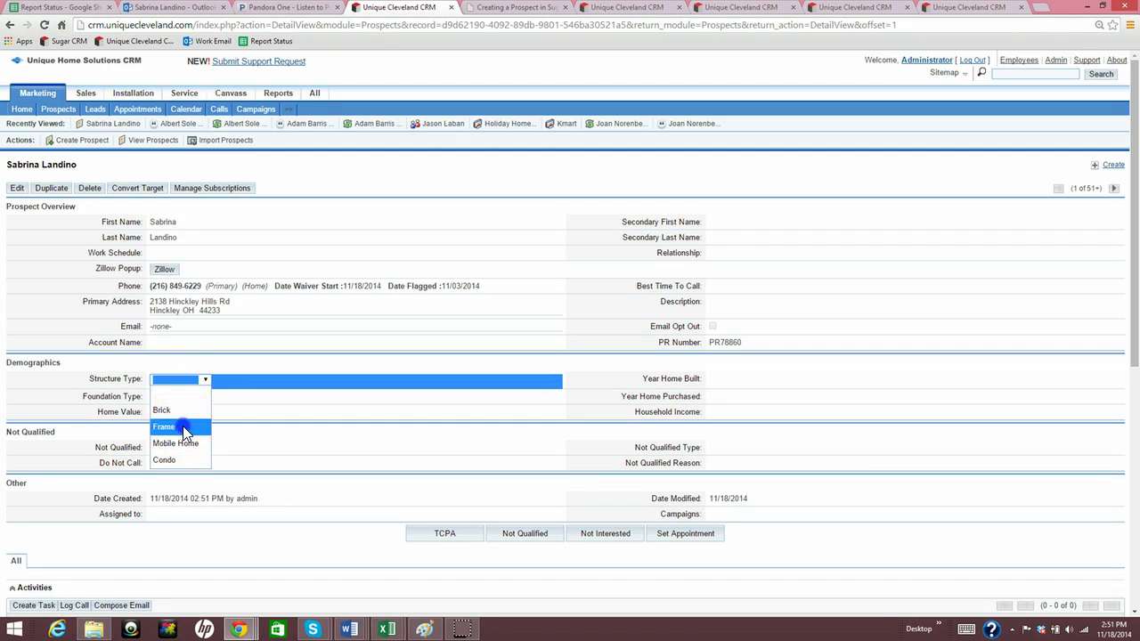
click(183, 425)
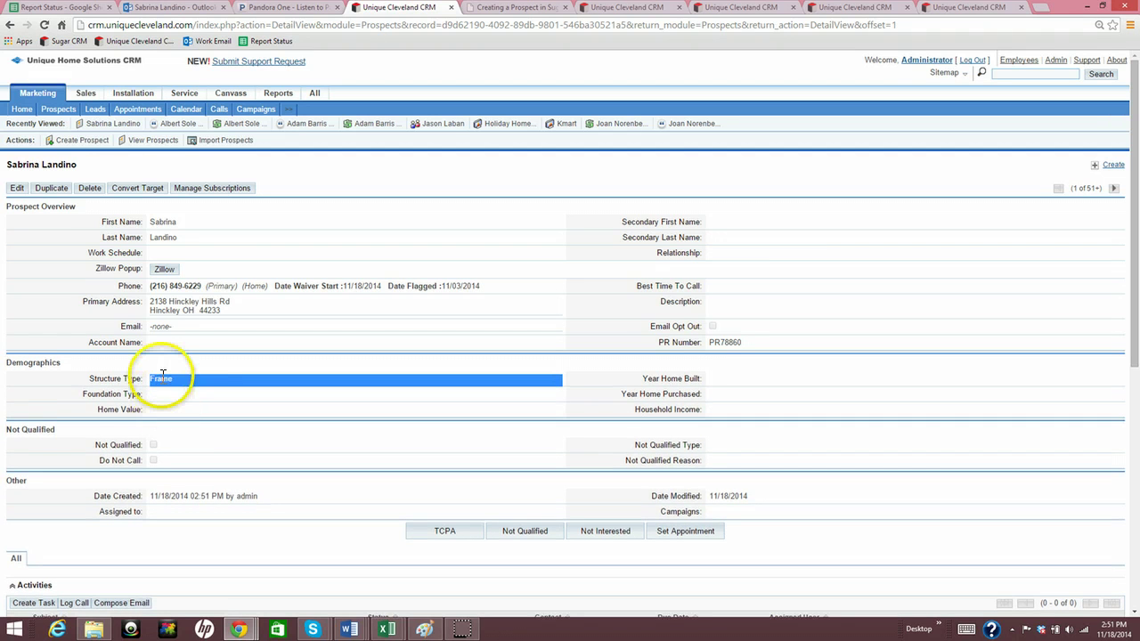
scroll(164, 376, down, 3)
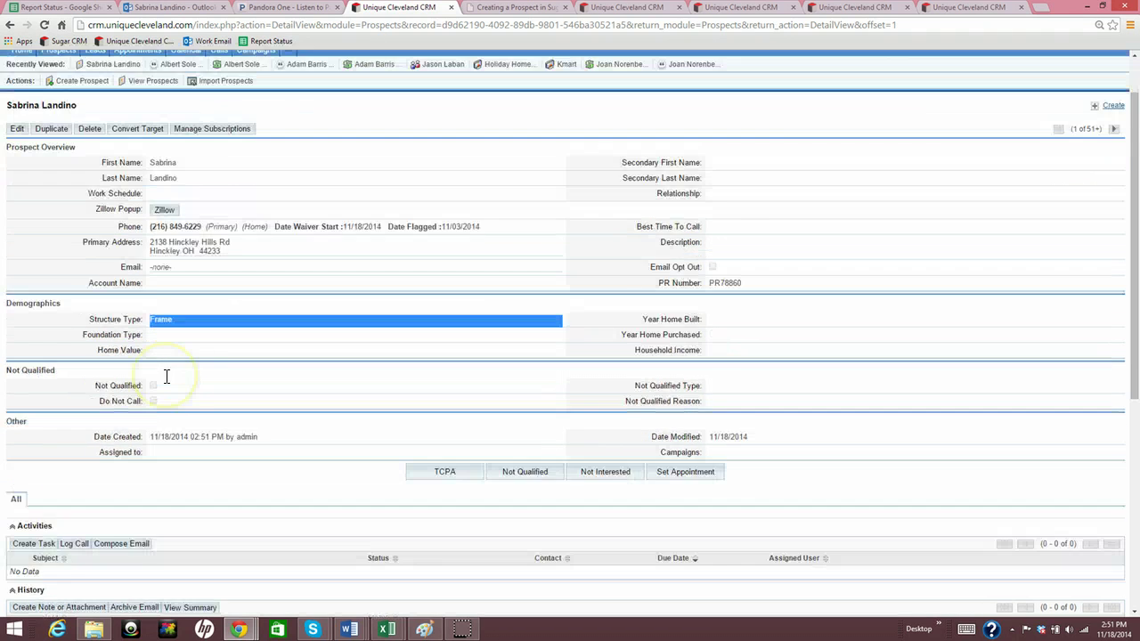
scroll(165, 379, down, 6)
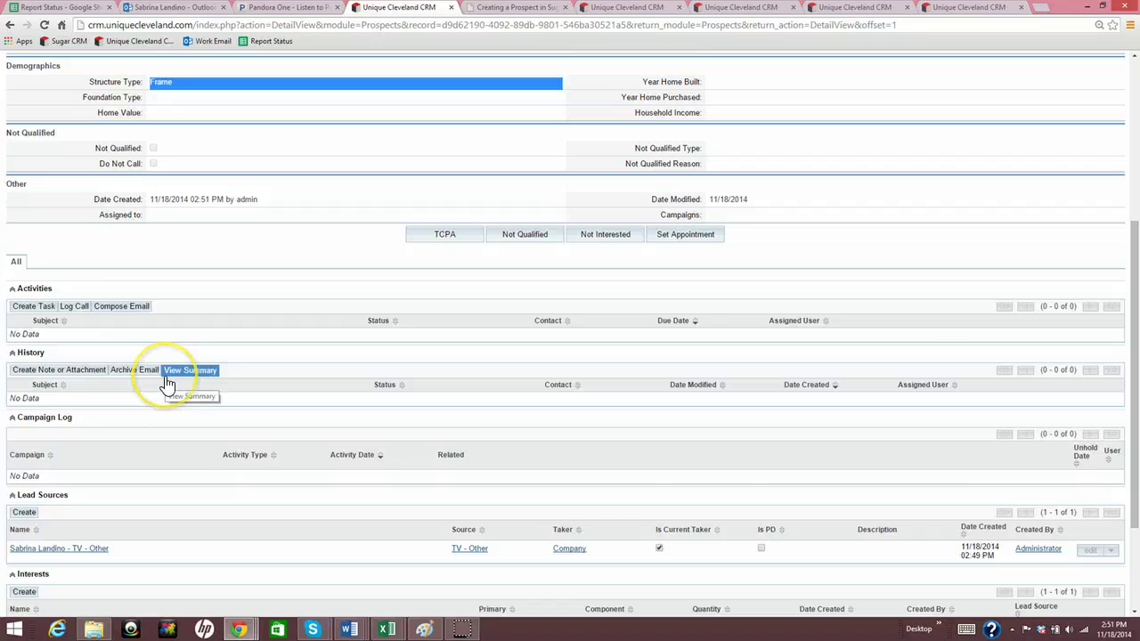
scroll(165, 381, down, 3)
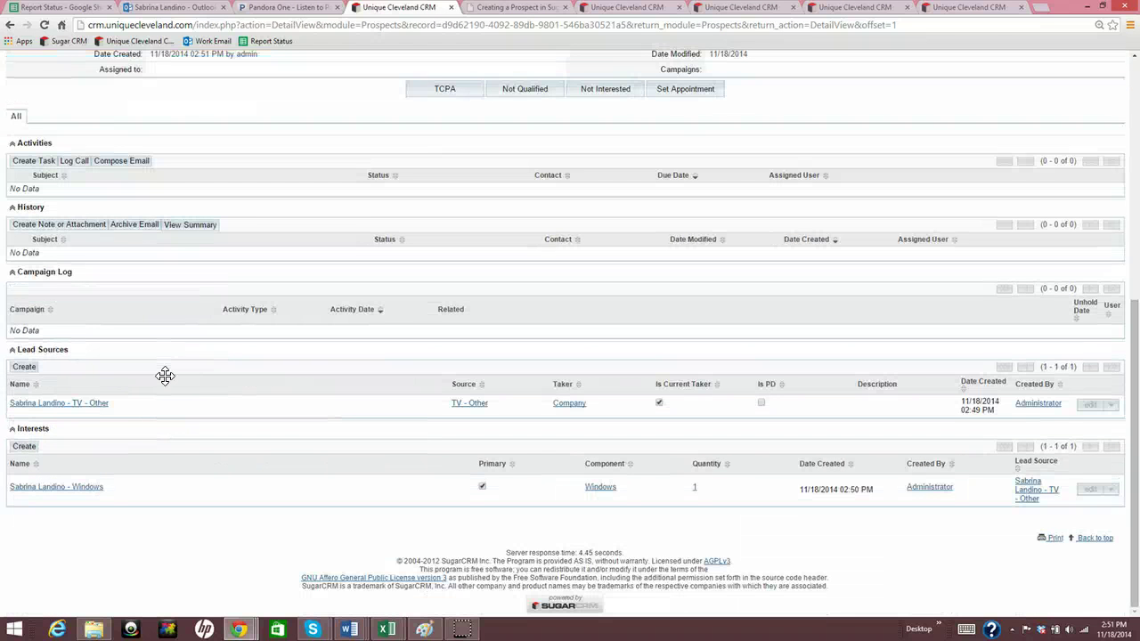
Create a new interest with component Gutters and lead source TV - Other, then save it
click(27, 453)
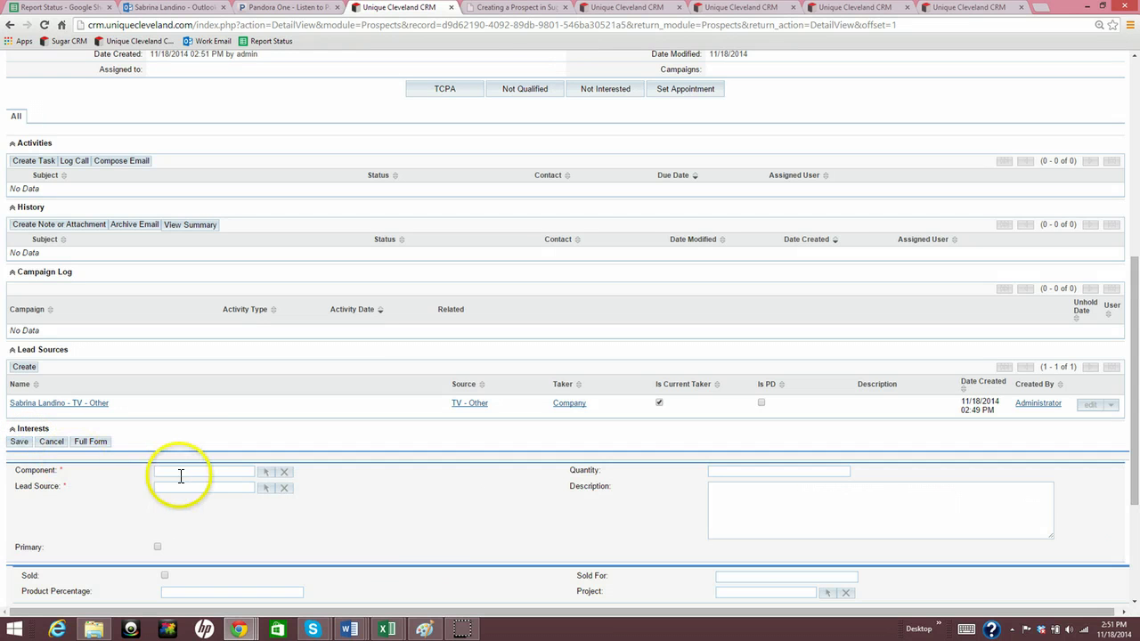
click(183, 473)
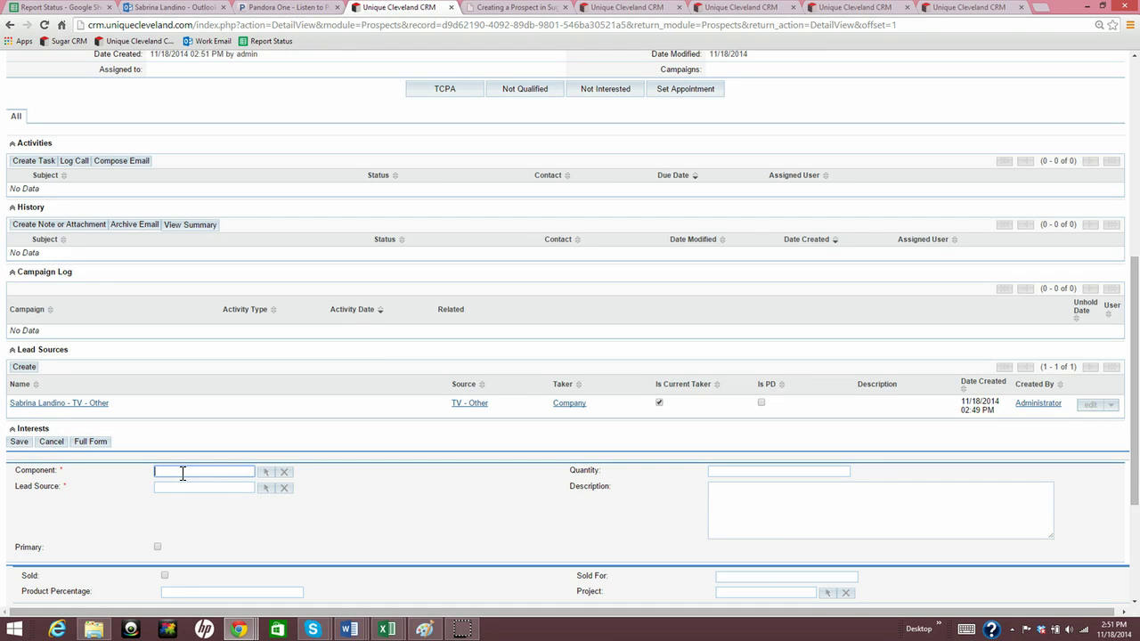
text(gutters)
click(184, 485)
click(266, 488)
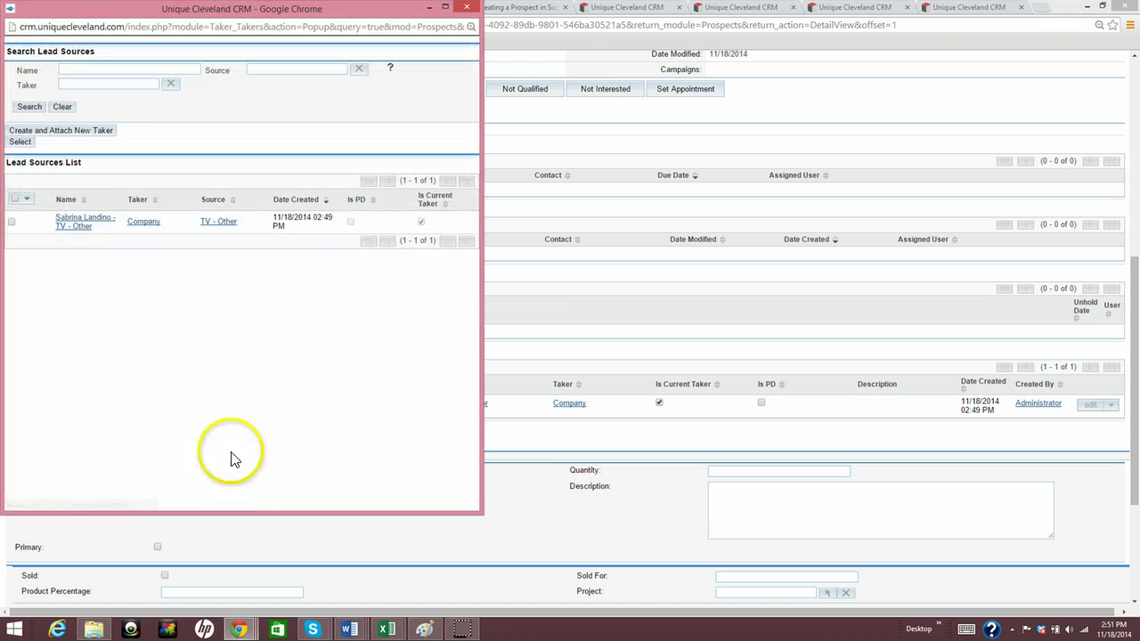
click(70, 223)
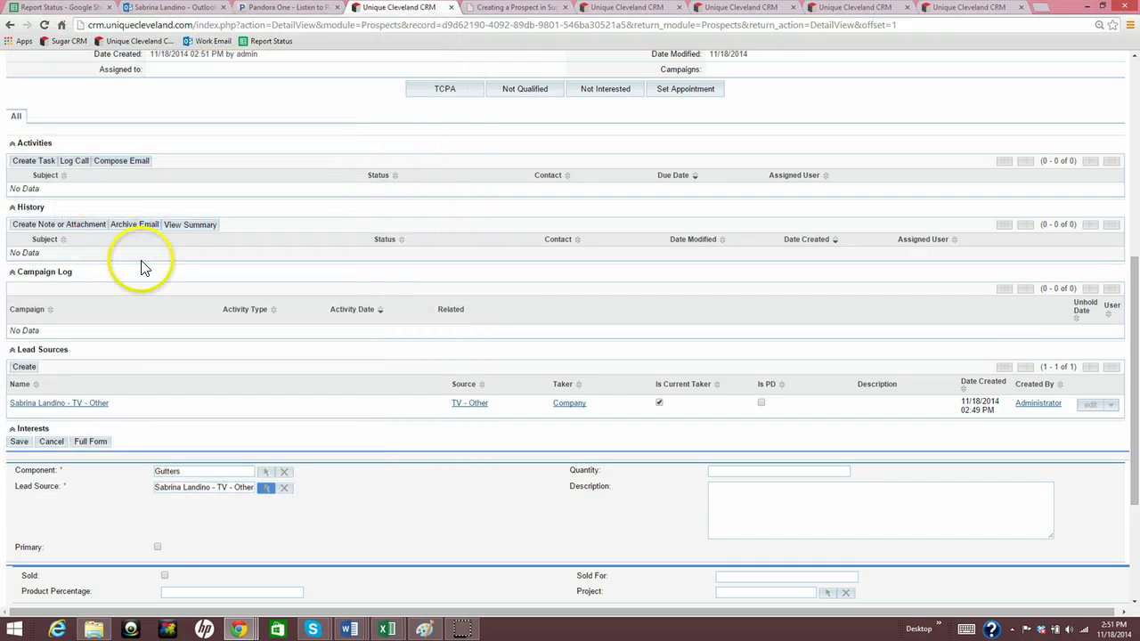
scroll(173, 529, down, 3)
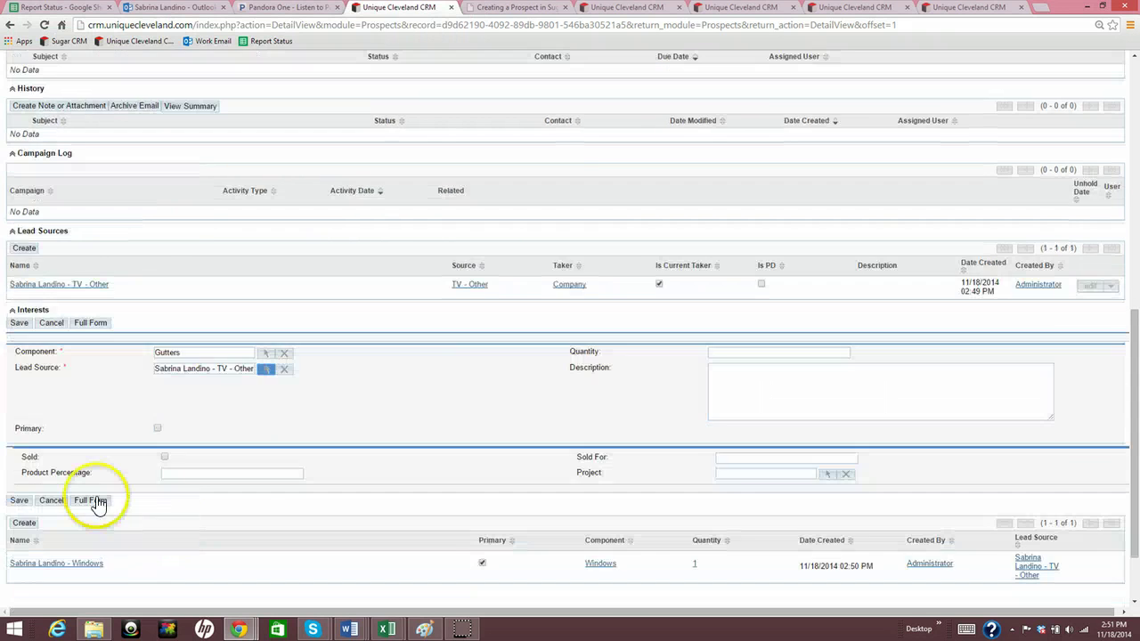
click(19, 500)
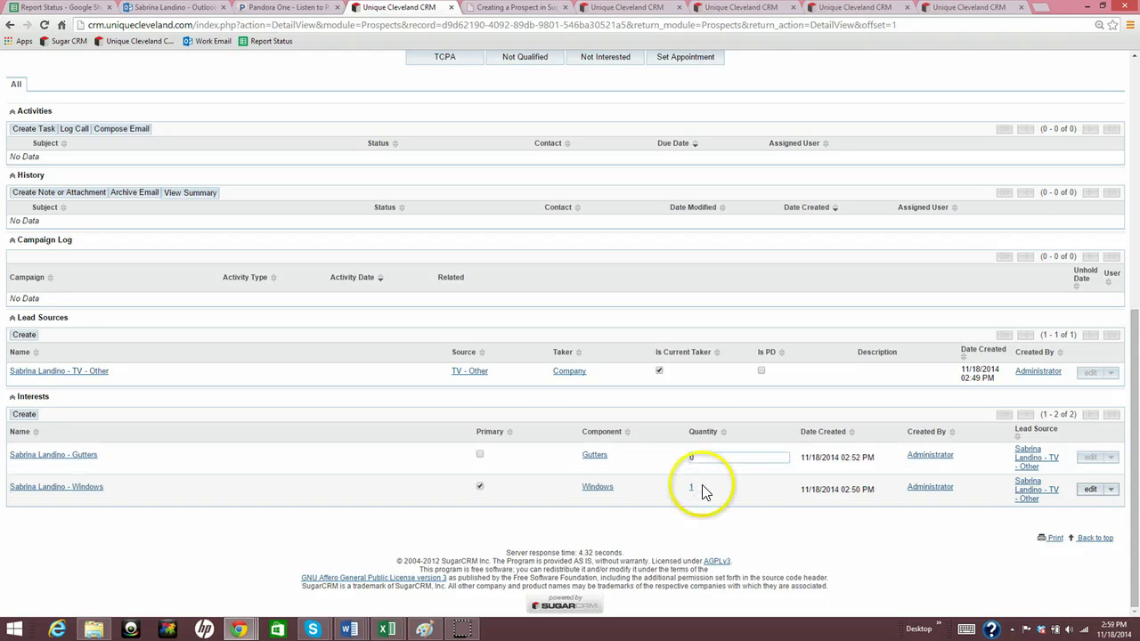
double_click(702, 487)
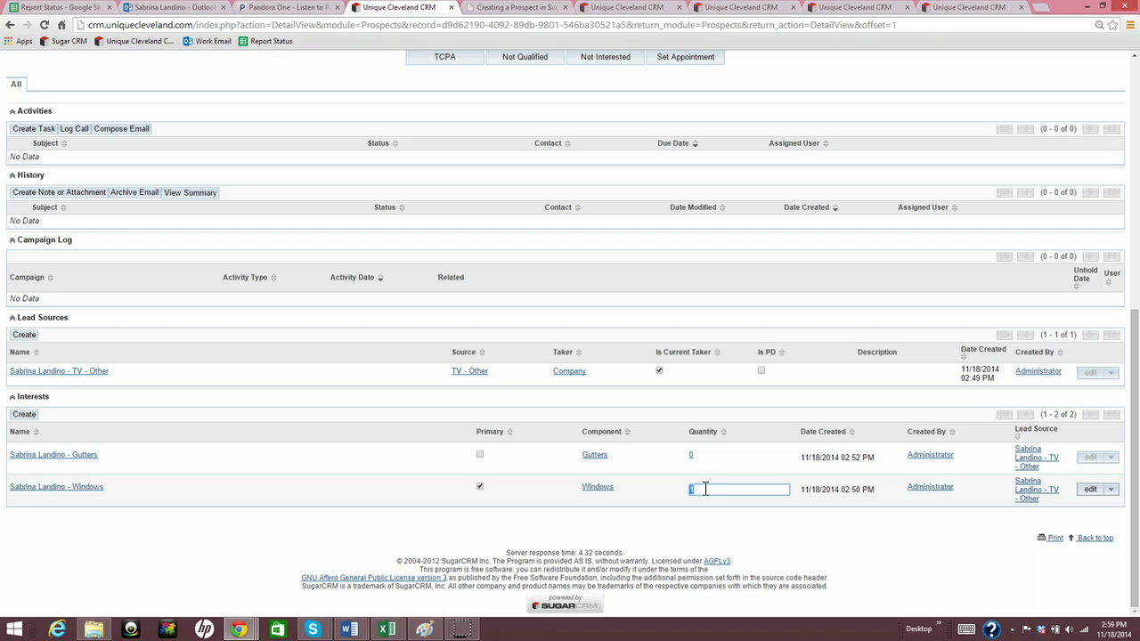
click(694, 486)
double_click(661, 496)
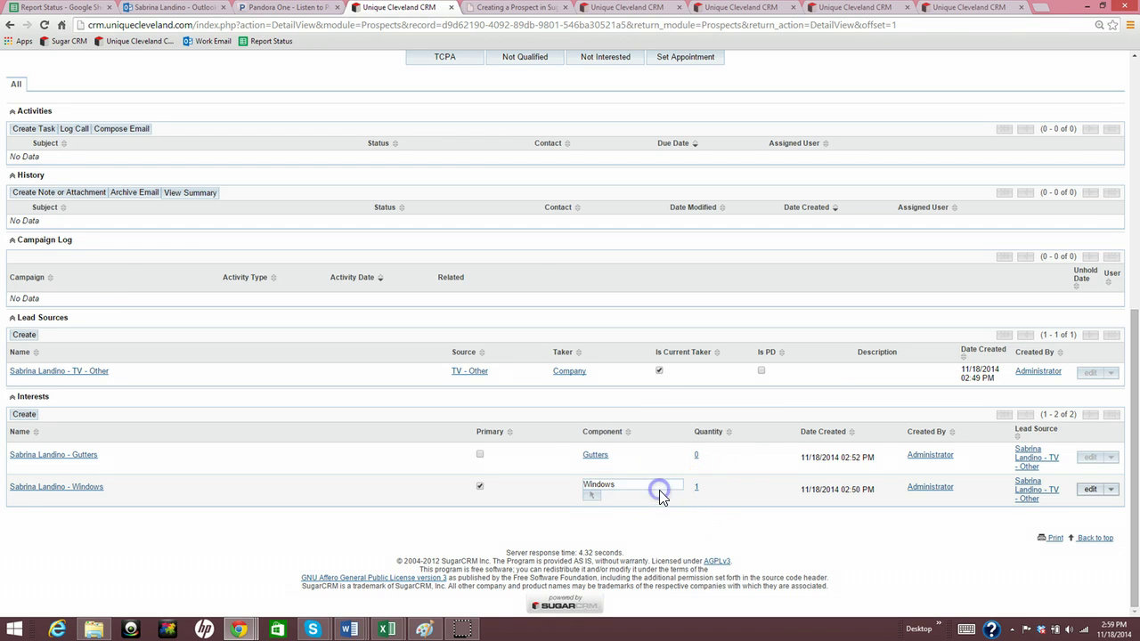